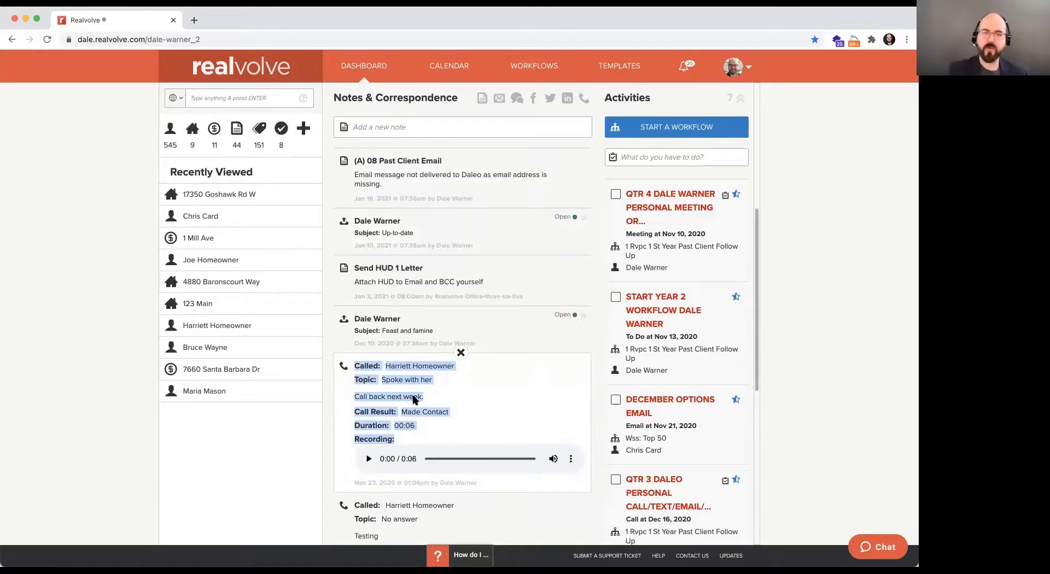
Open the contact linked to the logged call with the 00:06 recording and review their correspondence and incomplete activities.
left_click(461, 376)
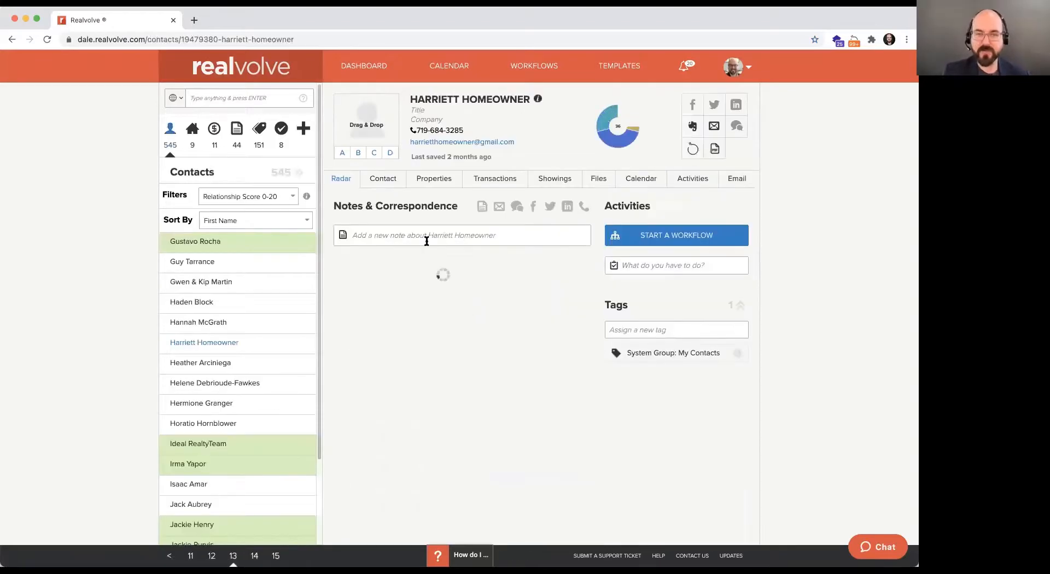
scroll(454, 328, "down", 3)
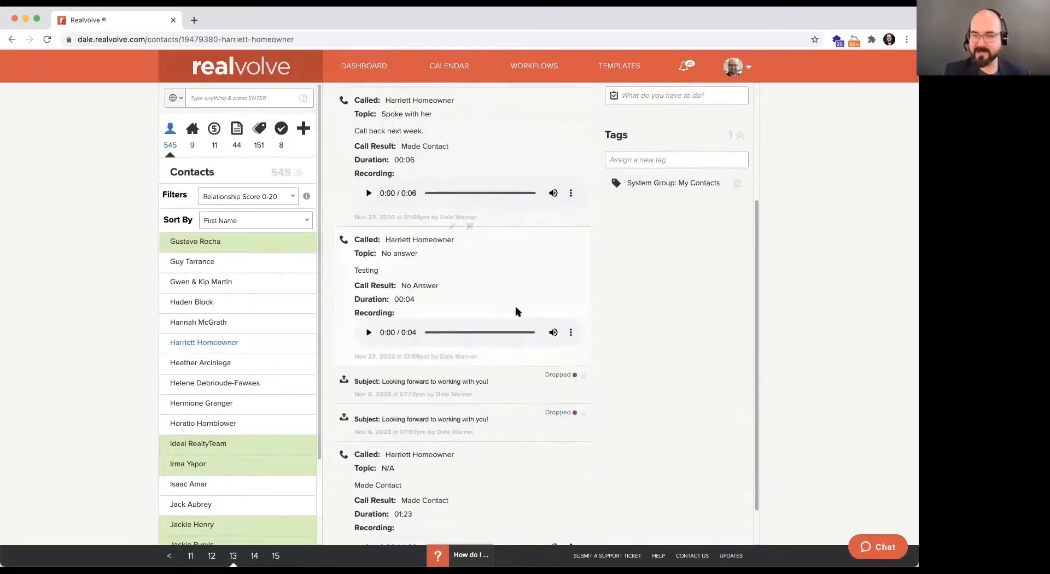
scroll(515, 307, "up", 5)
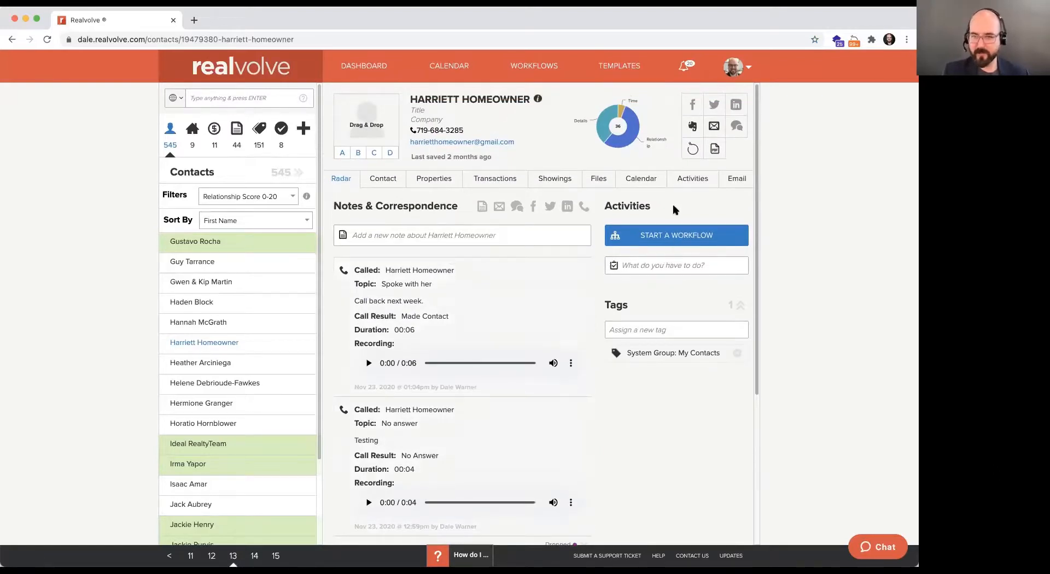
left_click(701, 183)
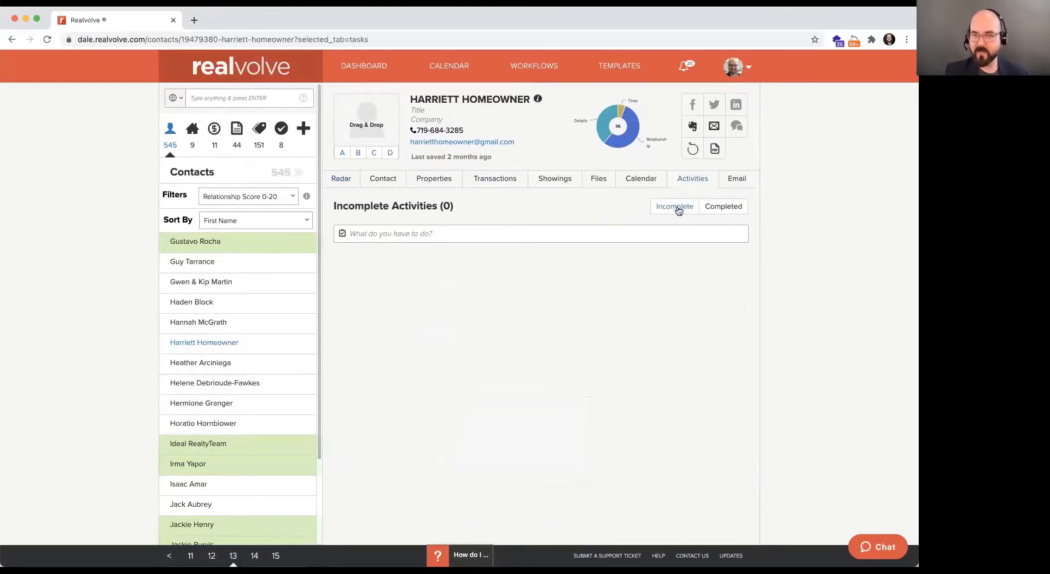
Return to the dashboard and review its Notes & Correspondence and Activities sections.
left_click(364, 65)
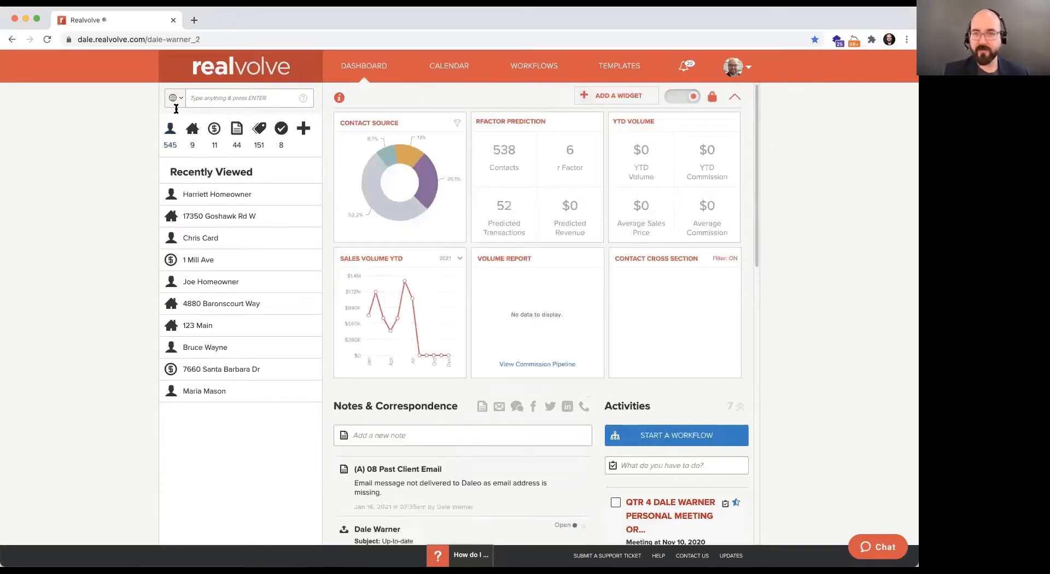
scroll(452, 247, "down", 4)
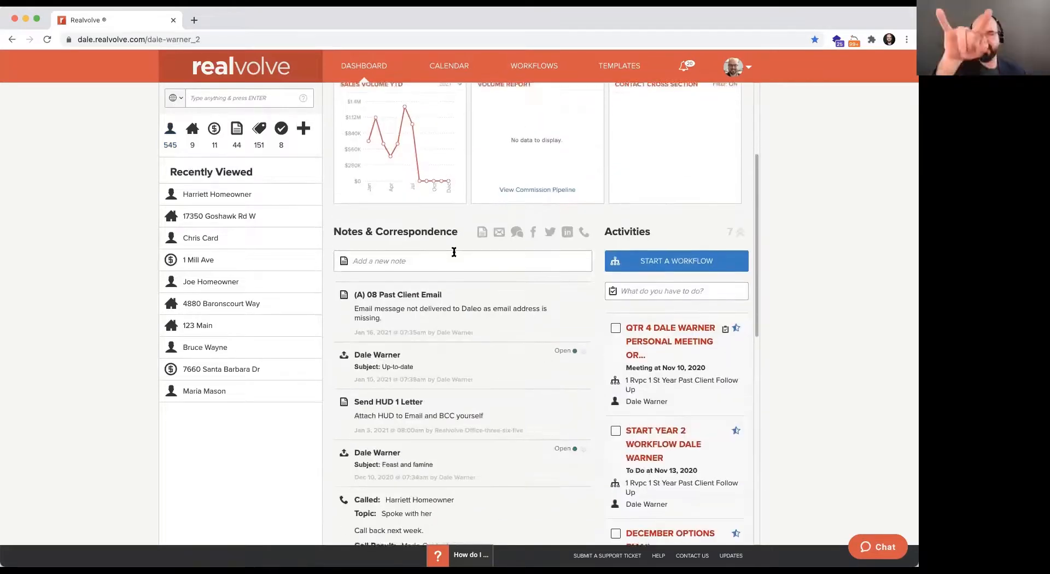
scroll(452, 253, "down", 4)
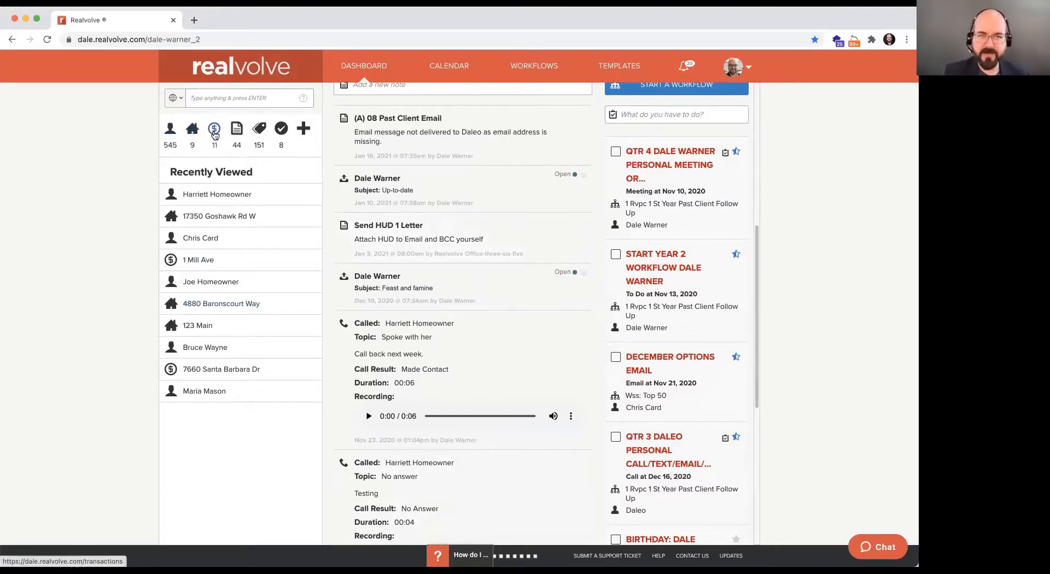
Show the Activities list and filter it to those assigned to the Realvolve Office user.
left_click(279, 130)
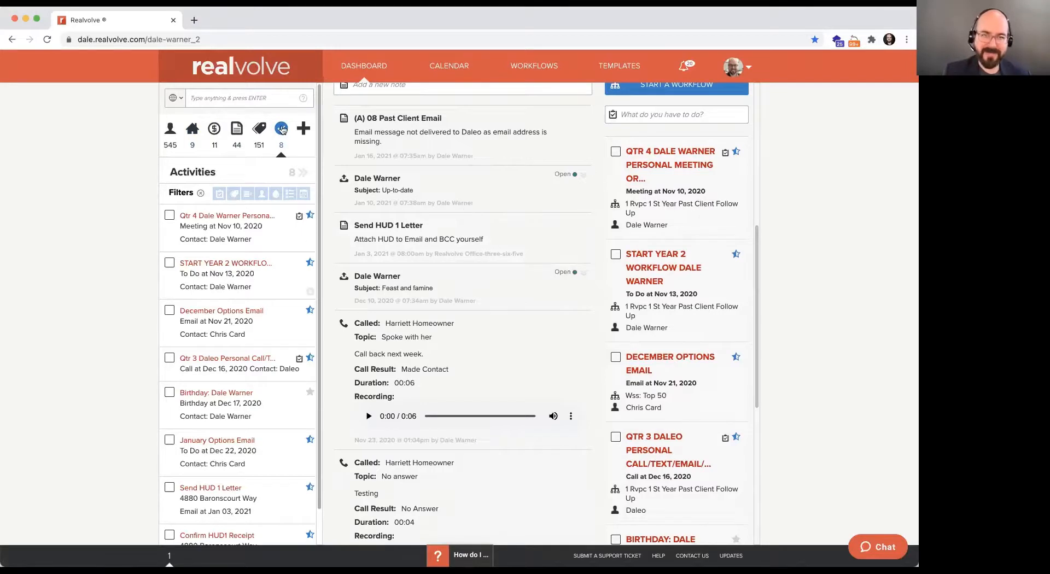
left_click(254, 200)
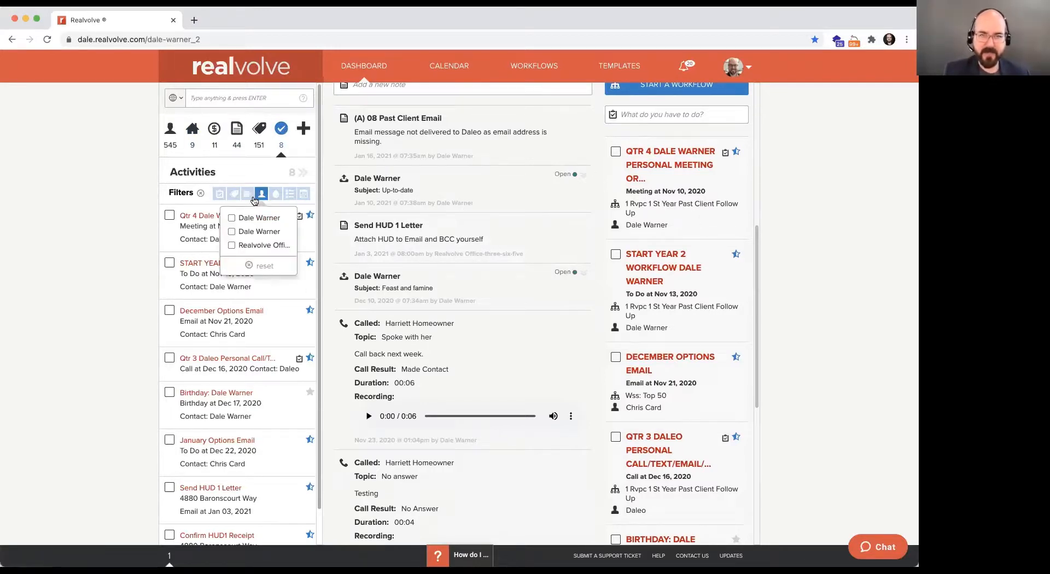
left_click(233, 247)
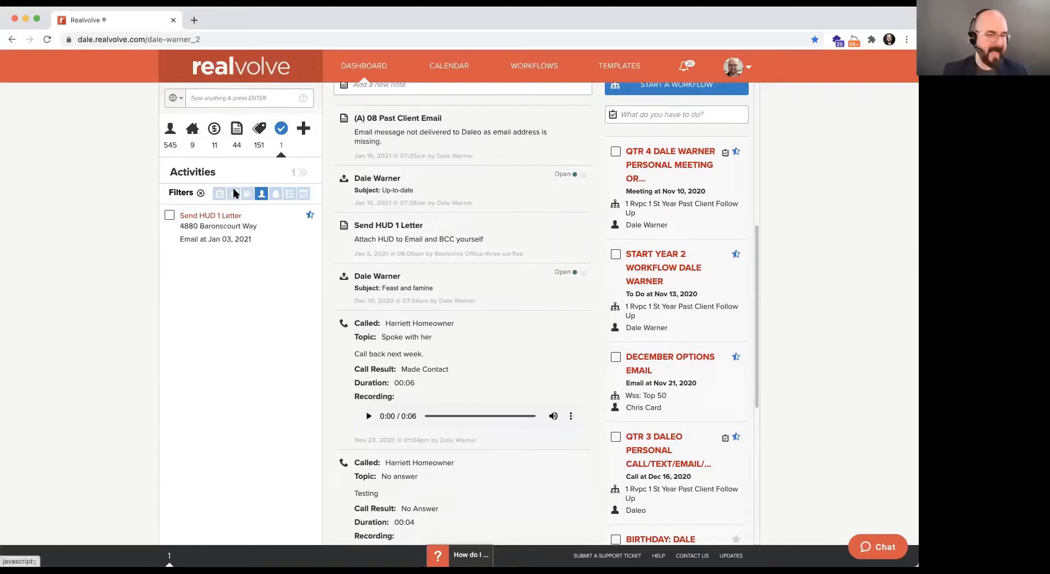
Filter the activities to the date range 01/20/2021 - 01/31/2021.
left_click(304, 195)
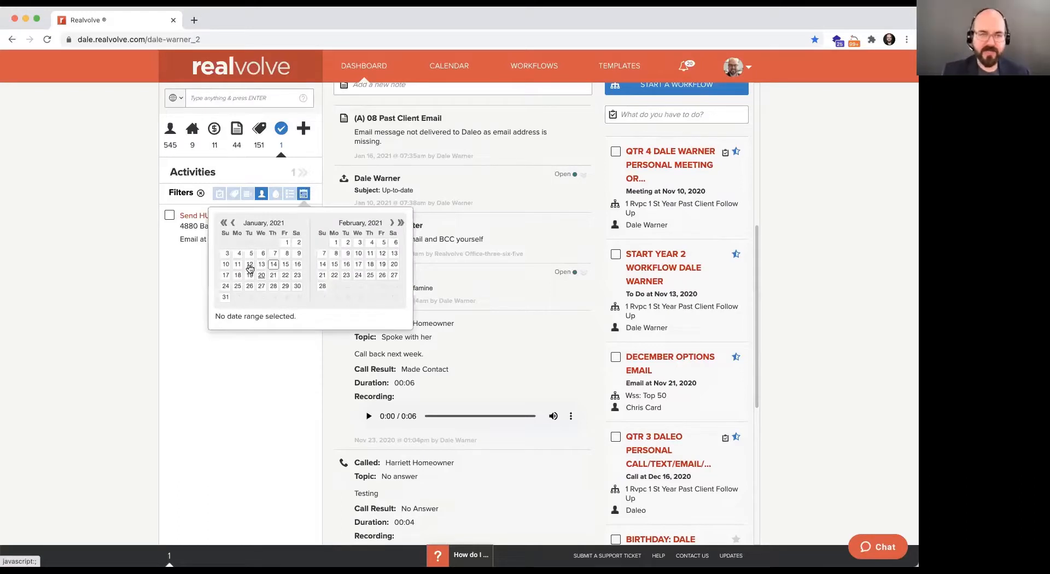
left_click(266, 277)
left_click(225, 298)
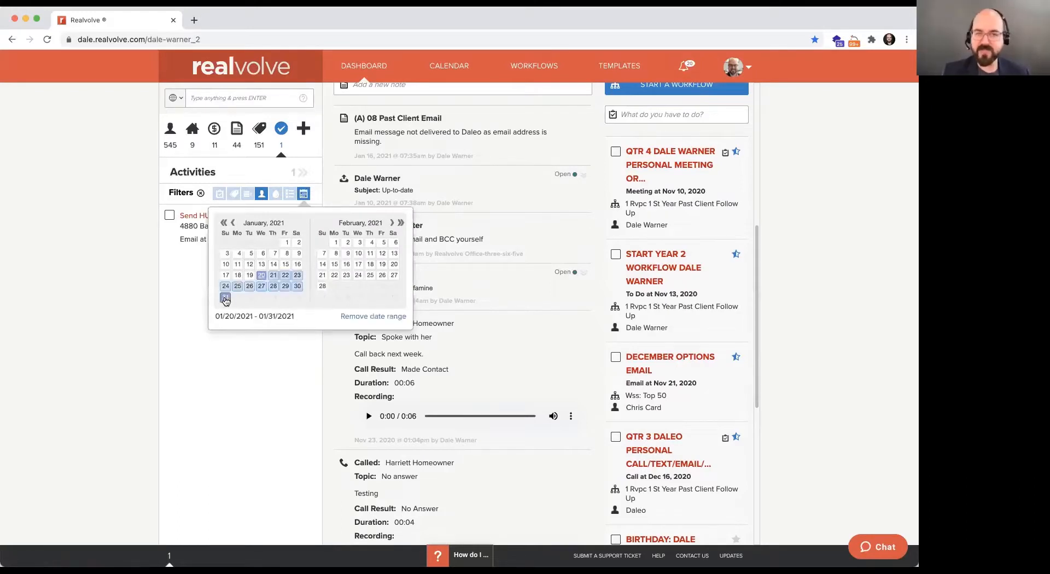
left_click(187, 317)
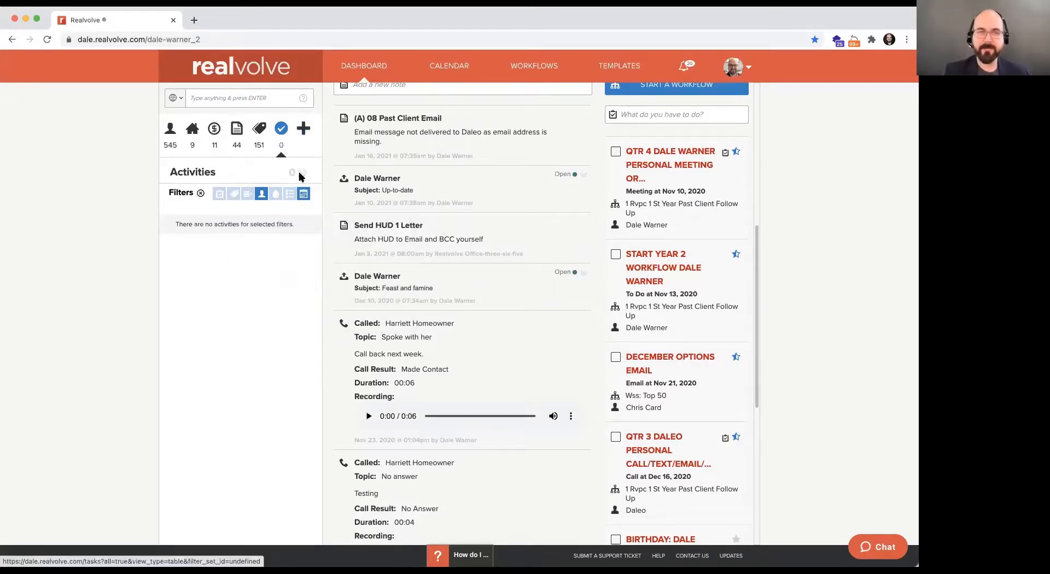
Change the assigned-user filter to both entries with the account owner's name, excluding the Realvolve Office user.
left_click(261, 195)
left_click(233, 218)
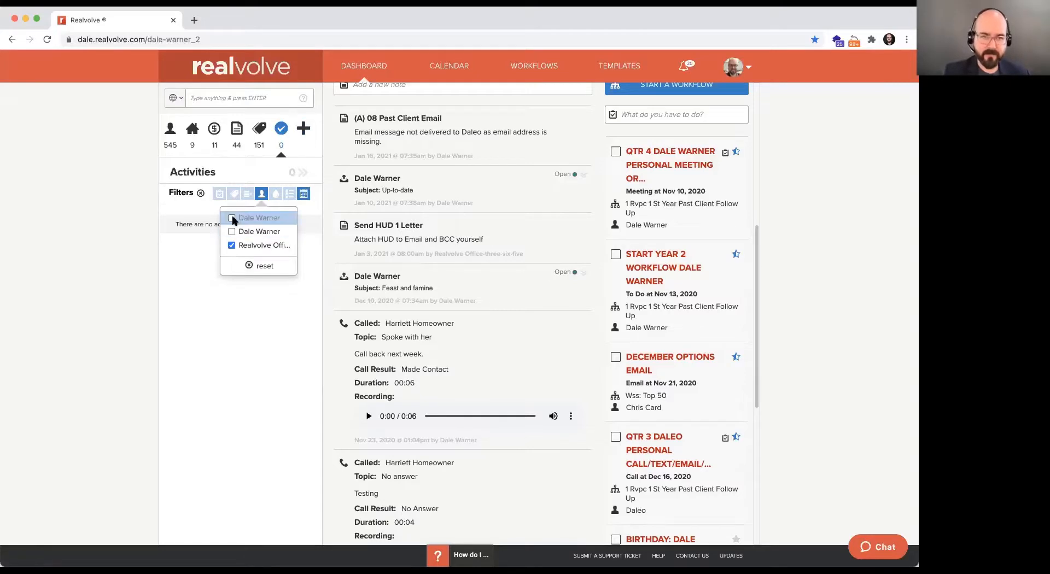
left_click(232, 231)
left_click(232, 245)
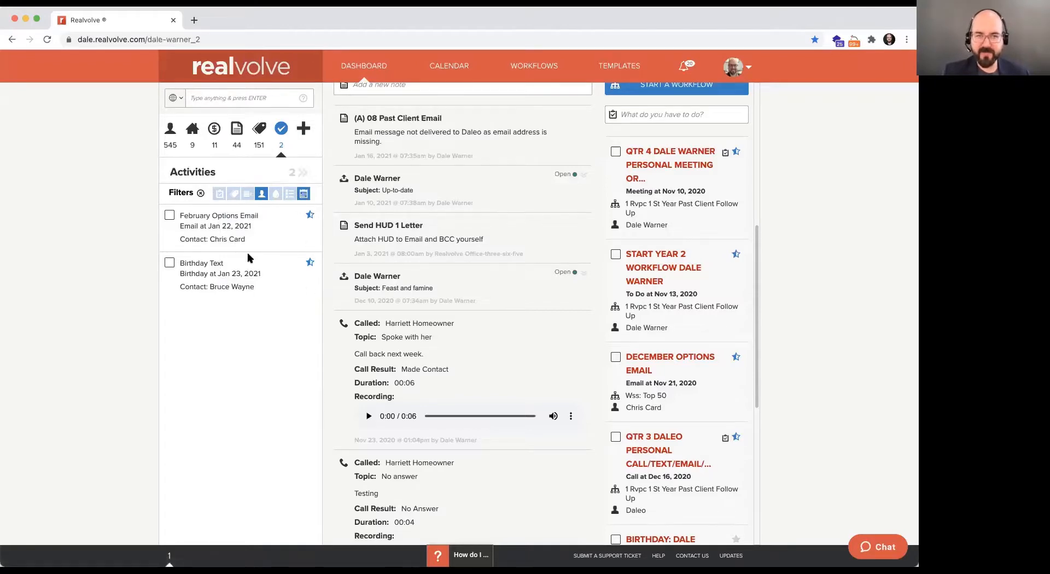
Expand the filtered activities into the full table and inspect the Birthday Text activity's Send B-day Text action without running it.
left_click(301, 176)
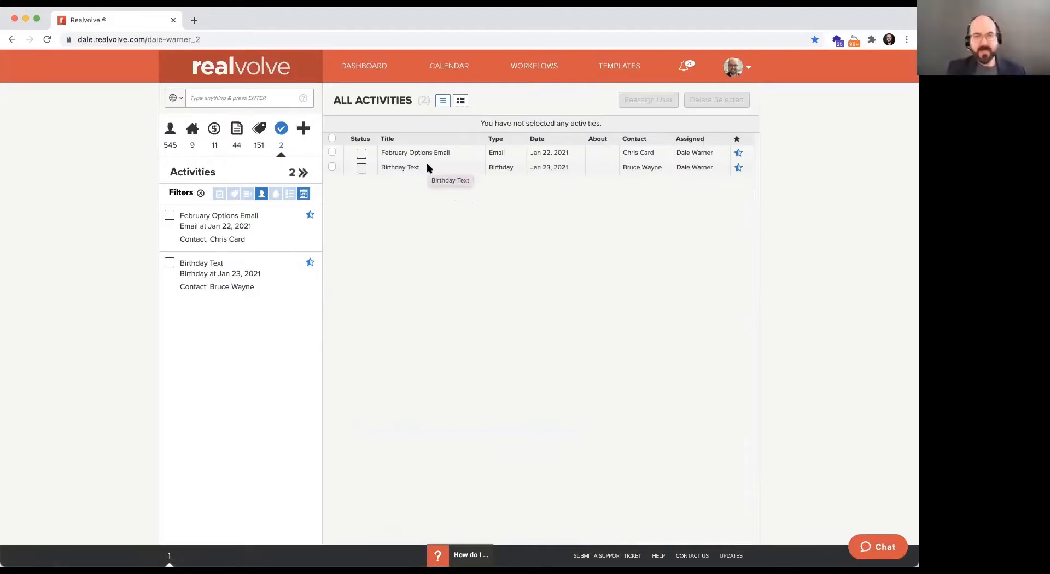
left_click(361, 168)
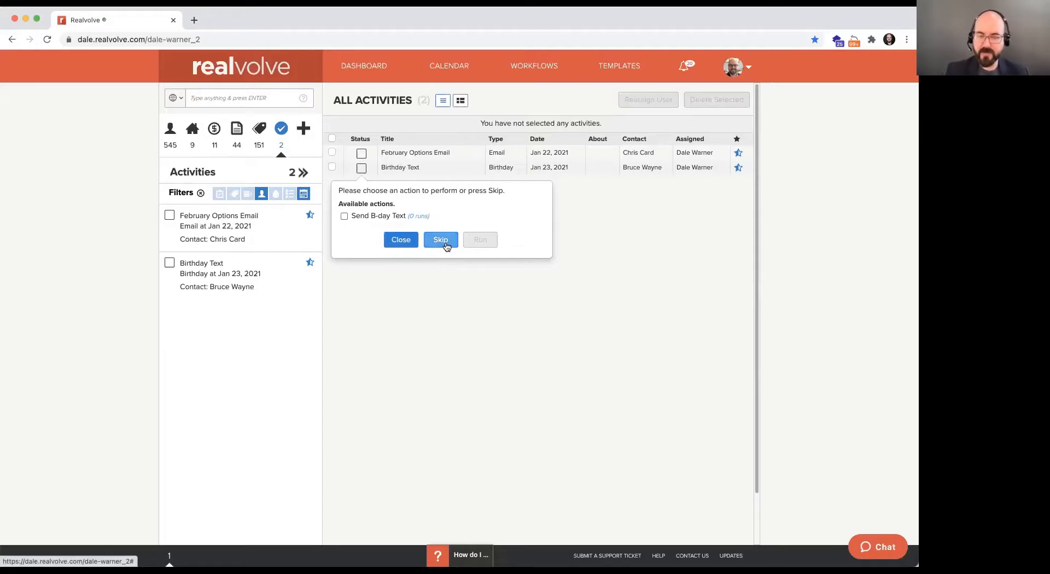
left_click(345, 216)
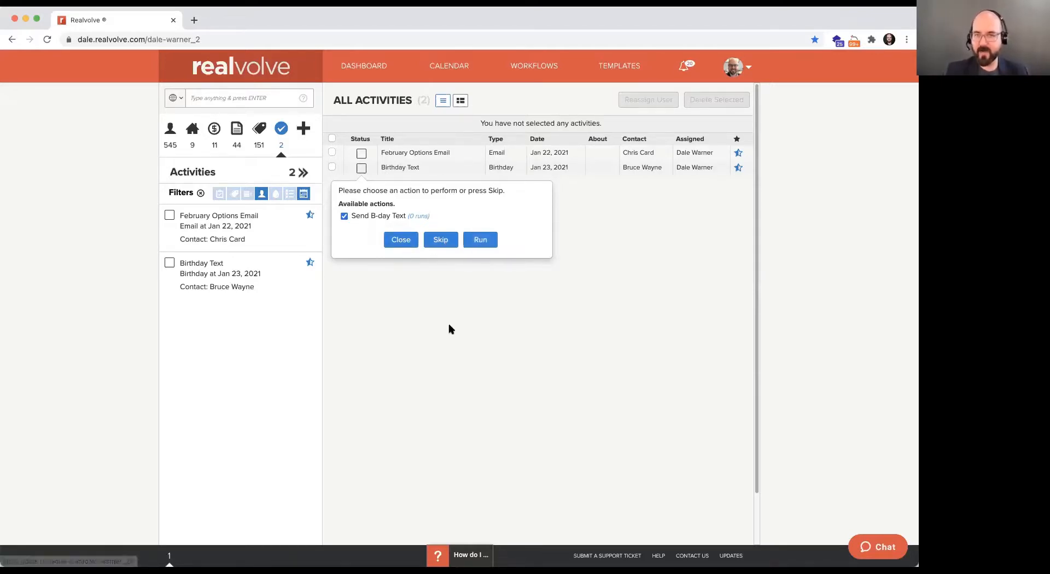
left_click(403, 240)
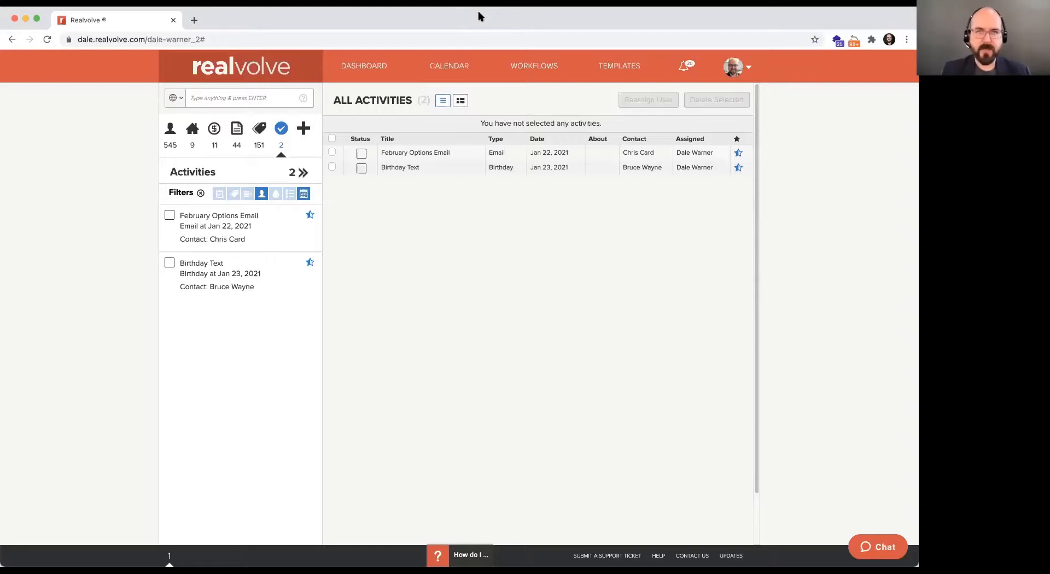
Open the 123 Main property and set its Listed date to today, Jan 20, 2021.
left_click(372, 66)
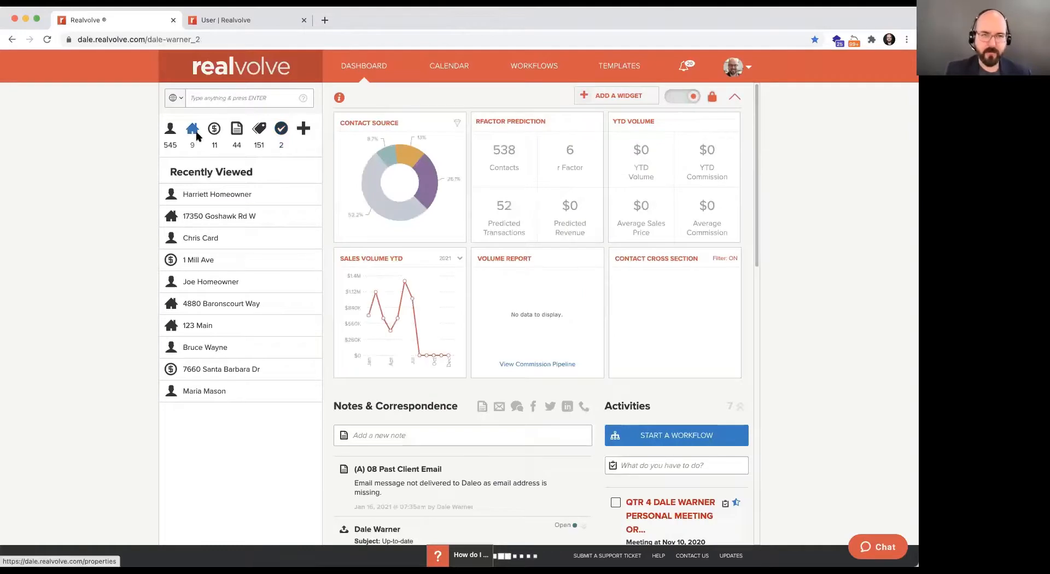
left_click(193, 130)
left_click(191, 236)
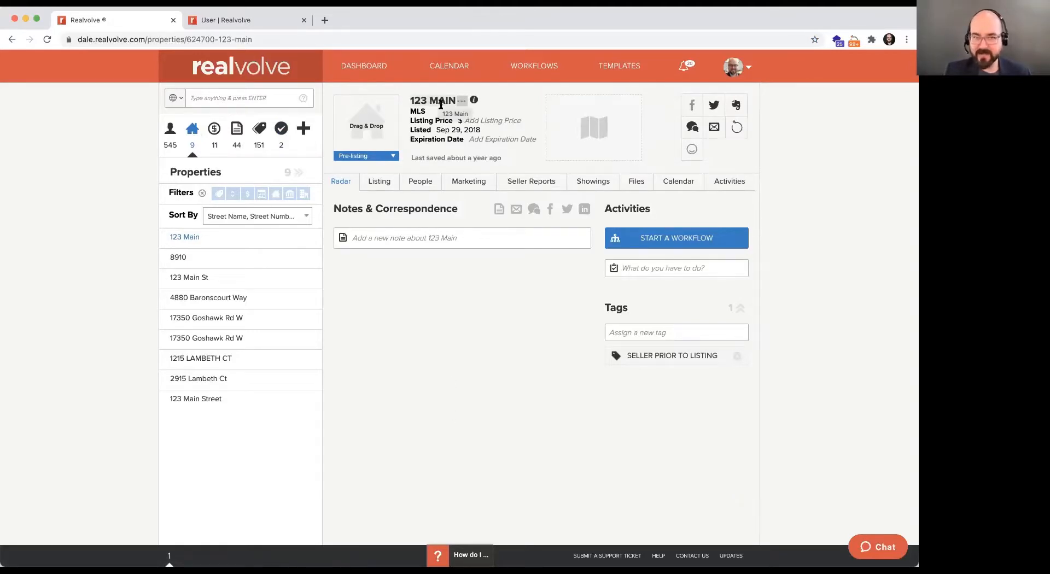
left_click(465, 129)
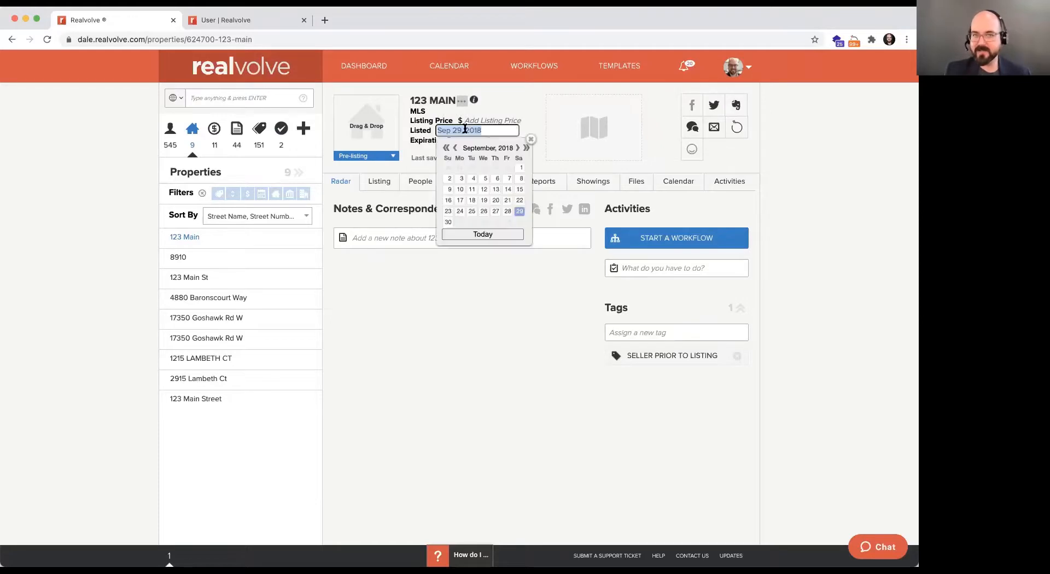
left_click(495, 234)
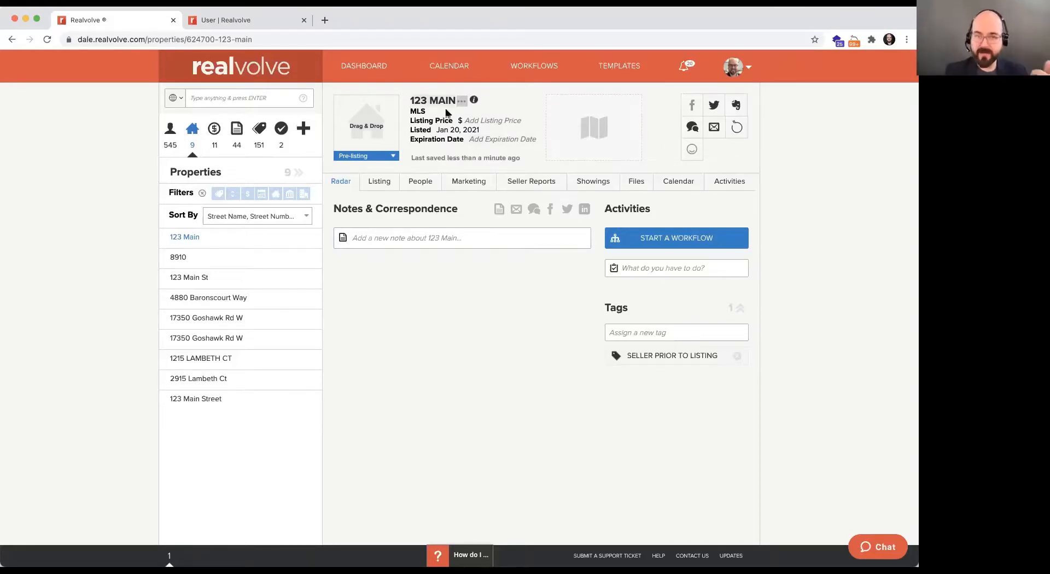
Start a workflow on 123 Main, searching for "pre" and choosing Mashore Group : Pre Listing, and proceed to its activity selection.
left_click(691, 244)
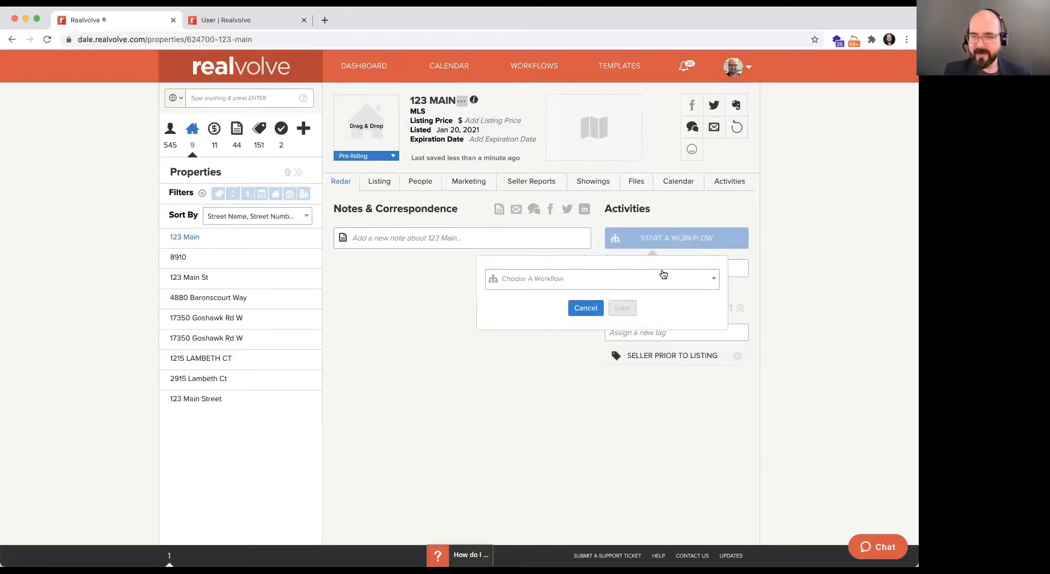
left_click(664, 274)
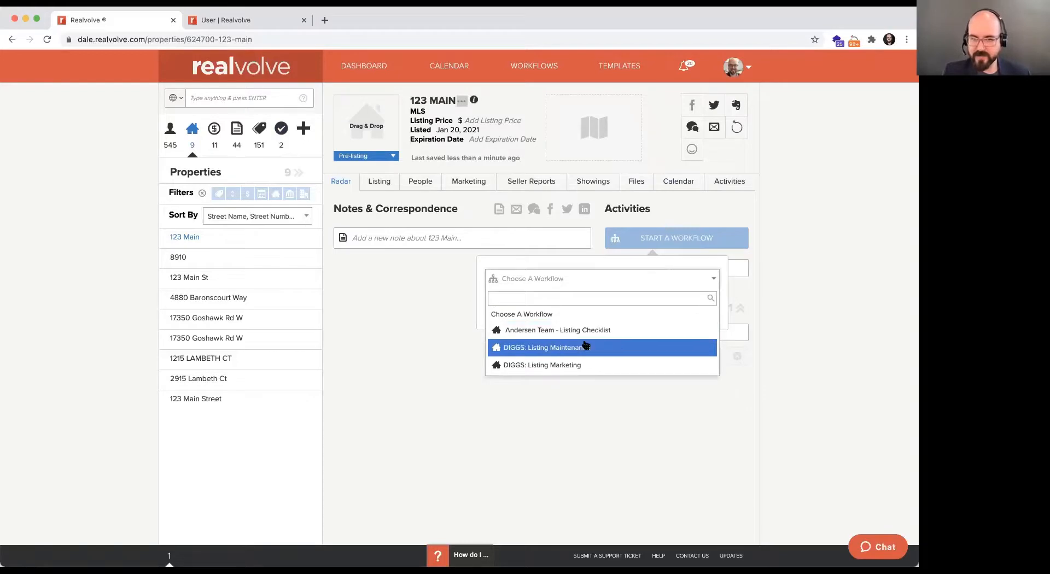
scroll(586, 346, "down", 3)
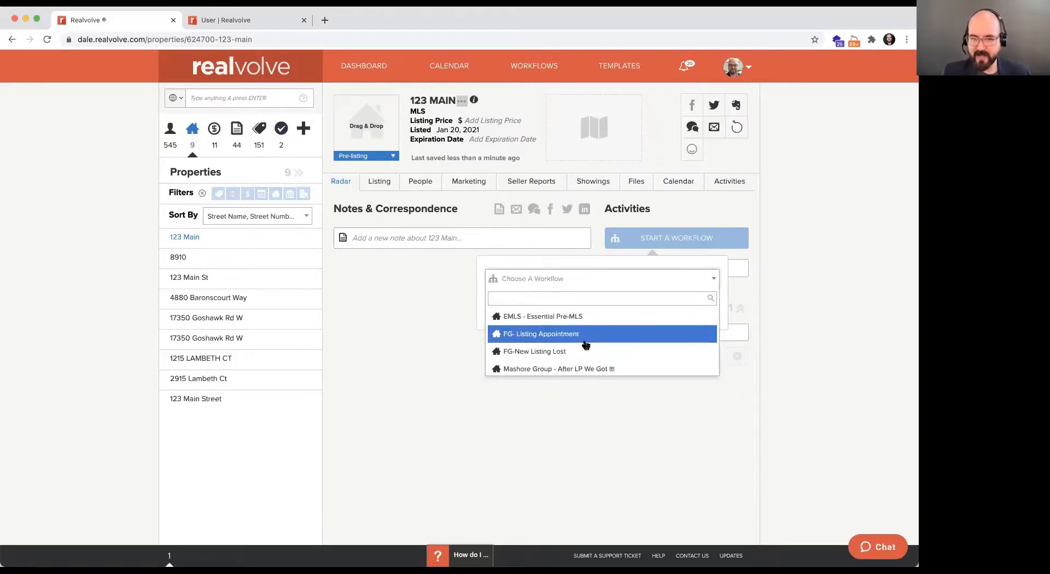
scroll(586, 345, "up", 2)
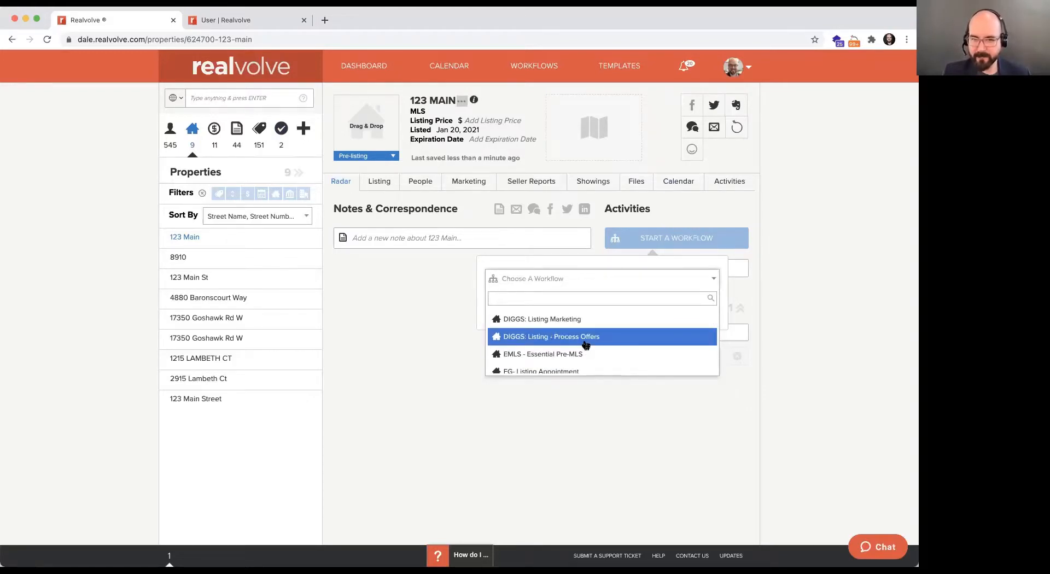
scroll(586, 345, "up", 2)
scroll(585, 328, "up", 1)
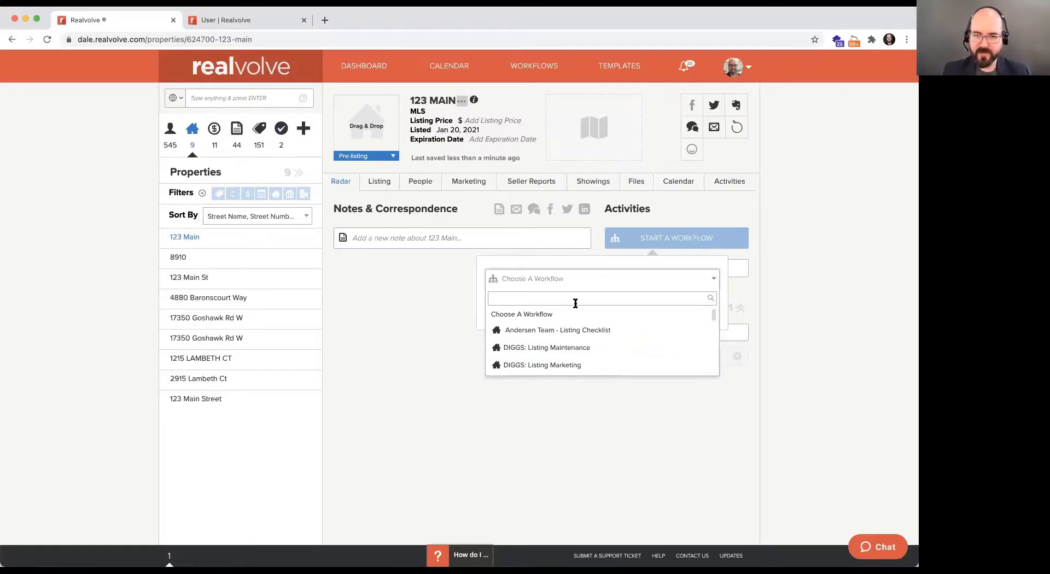
type("pre")
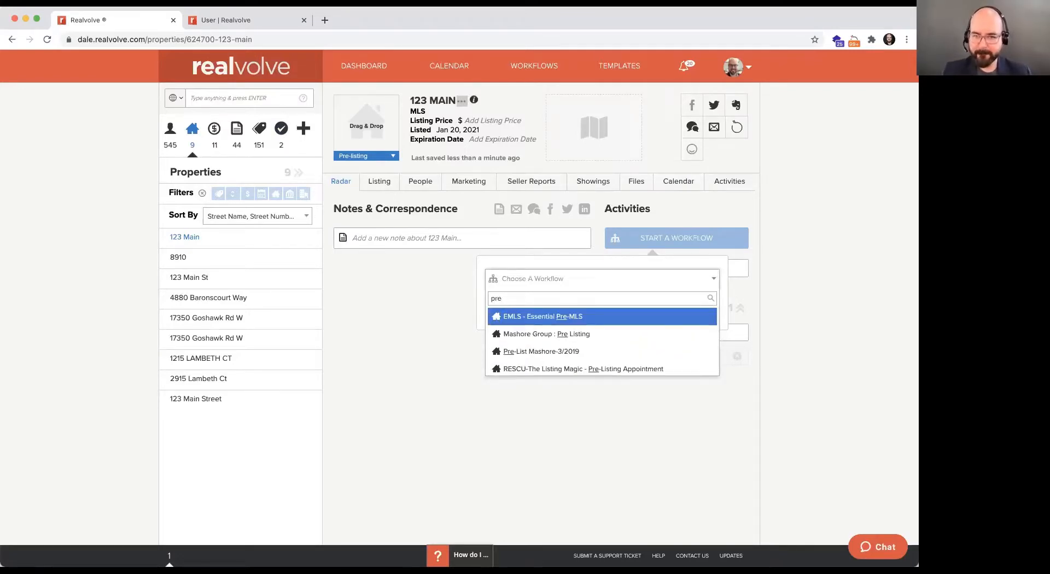
left_click(556, 335)
left_click(619, 334)
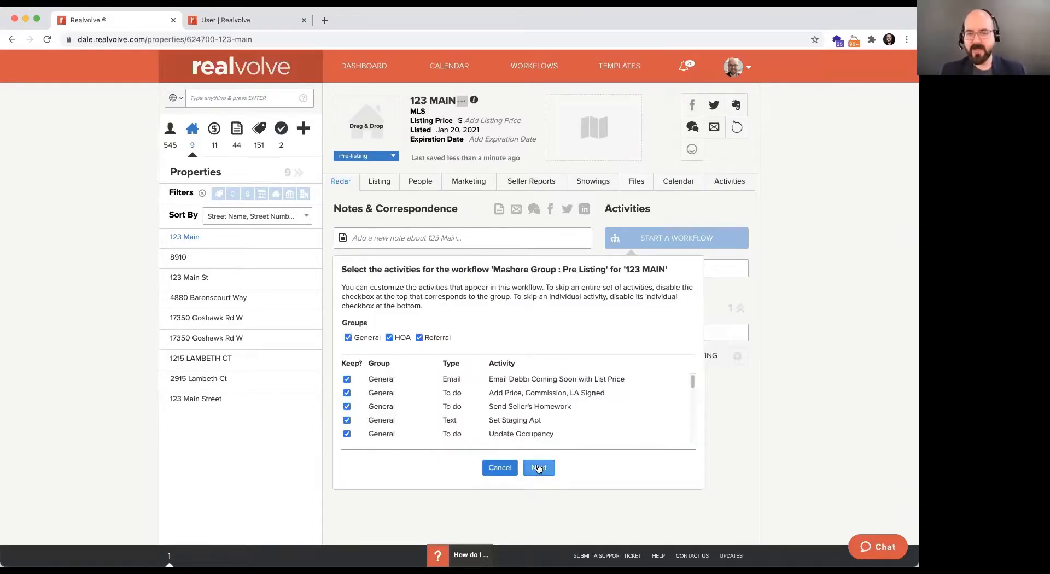
Exclude the HOA and Referral groups from the Pre Listing workflow, keeping only the General group.
scroll(492, 398, "down", 6)
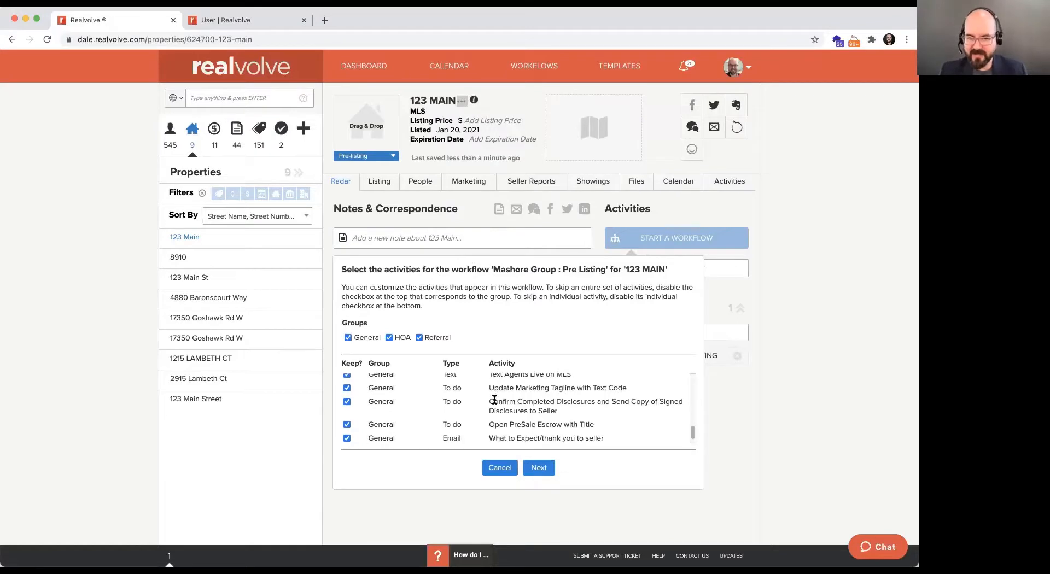
left_click(389, 339)
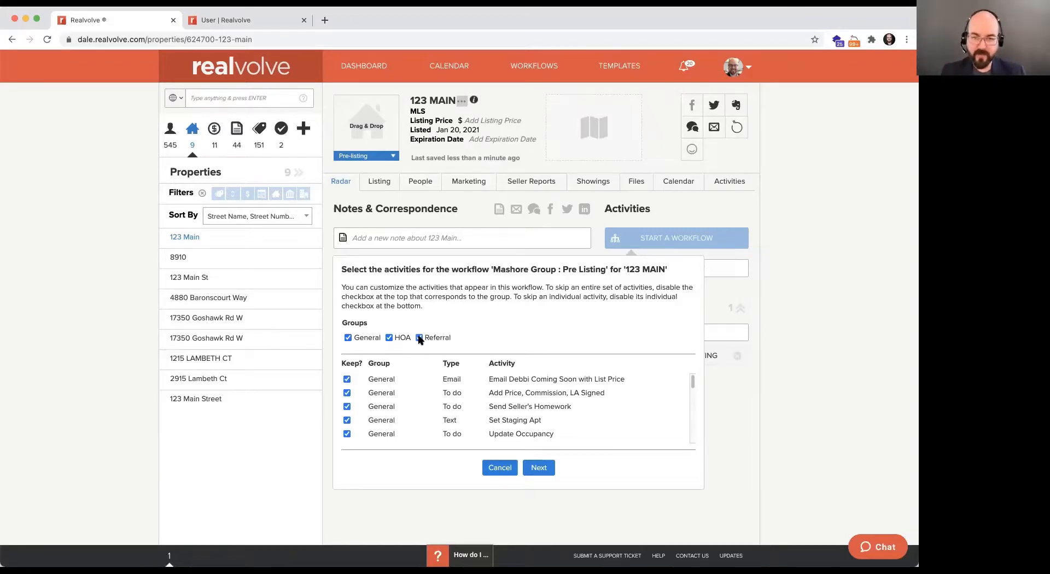
left_click(420, 339)
left_click(390, 338)
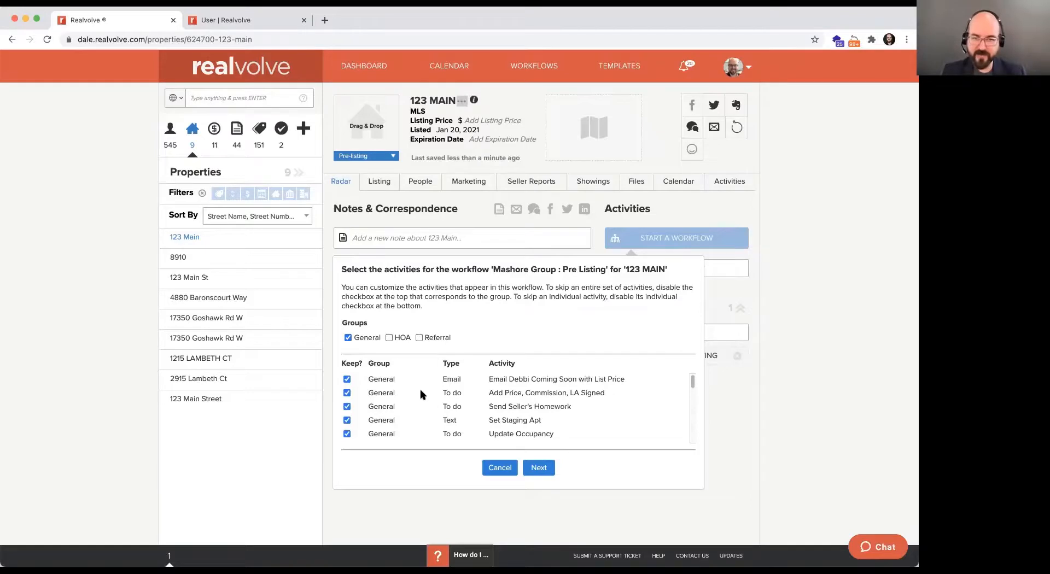
Check in the workflow's activity list whether the HOA activity Order HOA Docs is excluded.
scroll(422, 394, "down", 10)
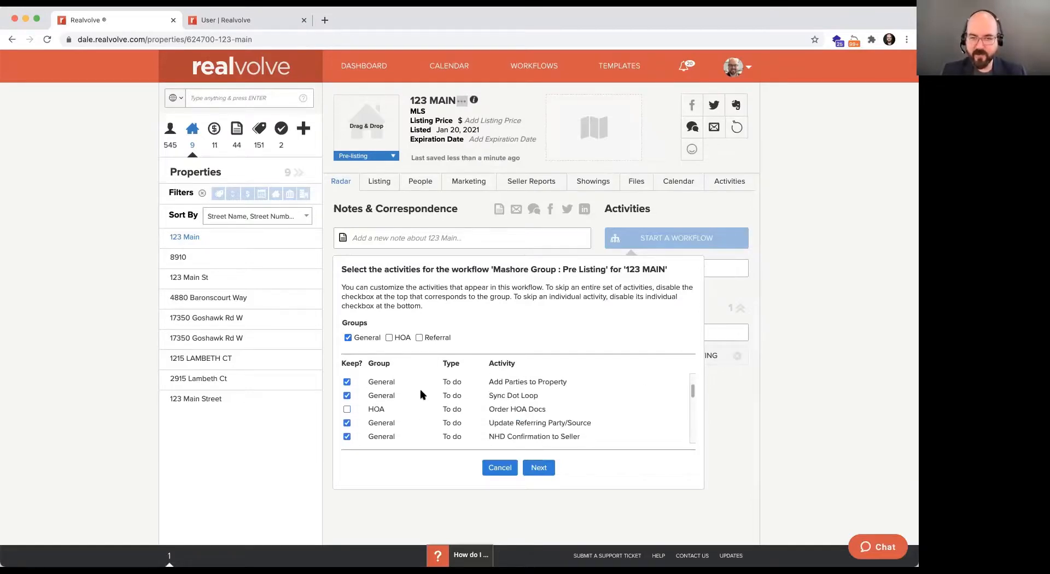
scroll(539, 407, "down", 1)
triple_click(492, 403)
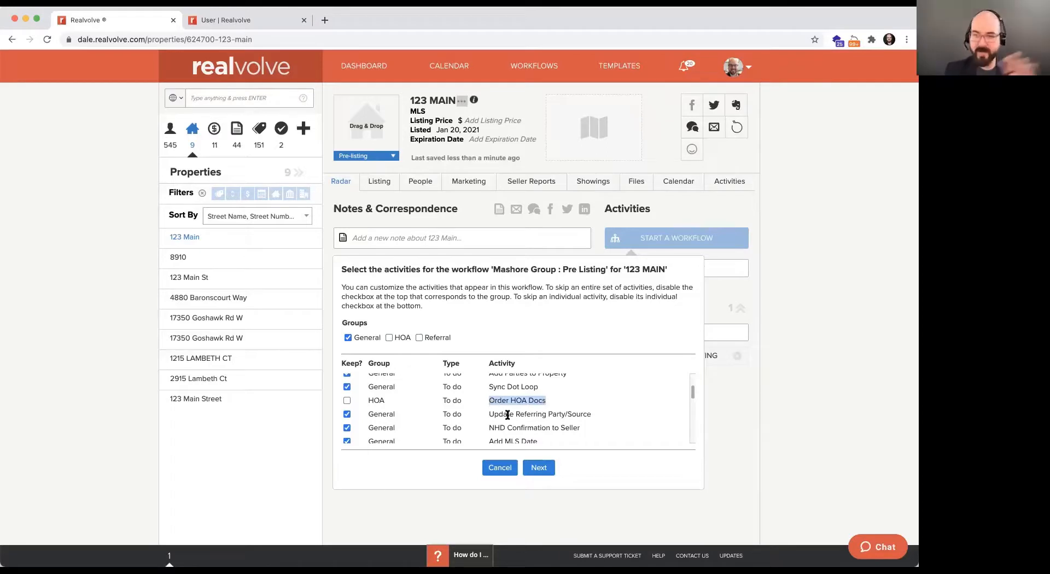
Accept the selected activities and role assignments for the Pre Listing workflow, and review its milestone and activity dates.
left_click(540, 470)
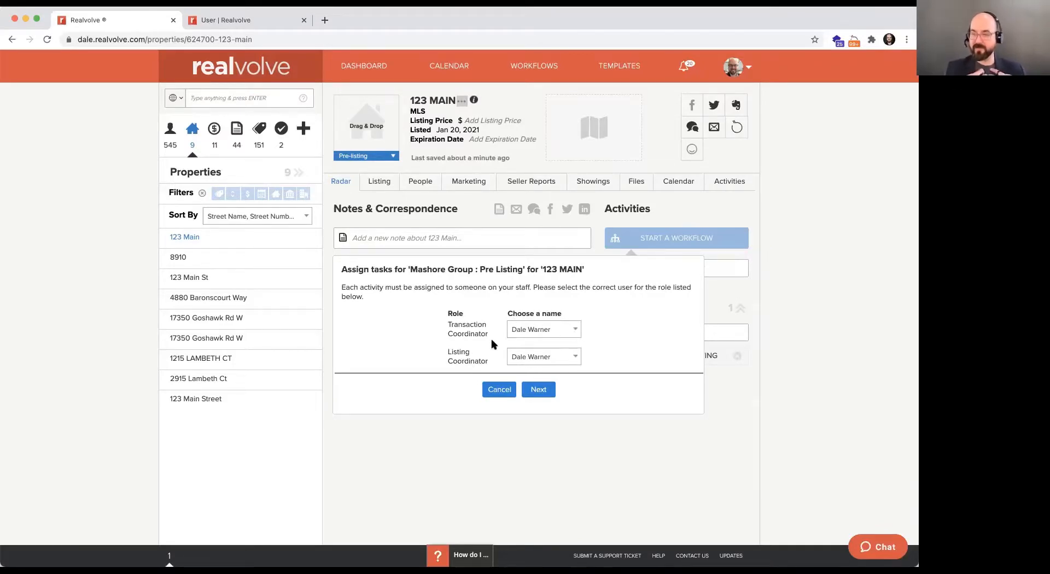
left_click(539, 392)
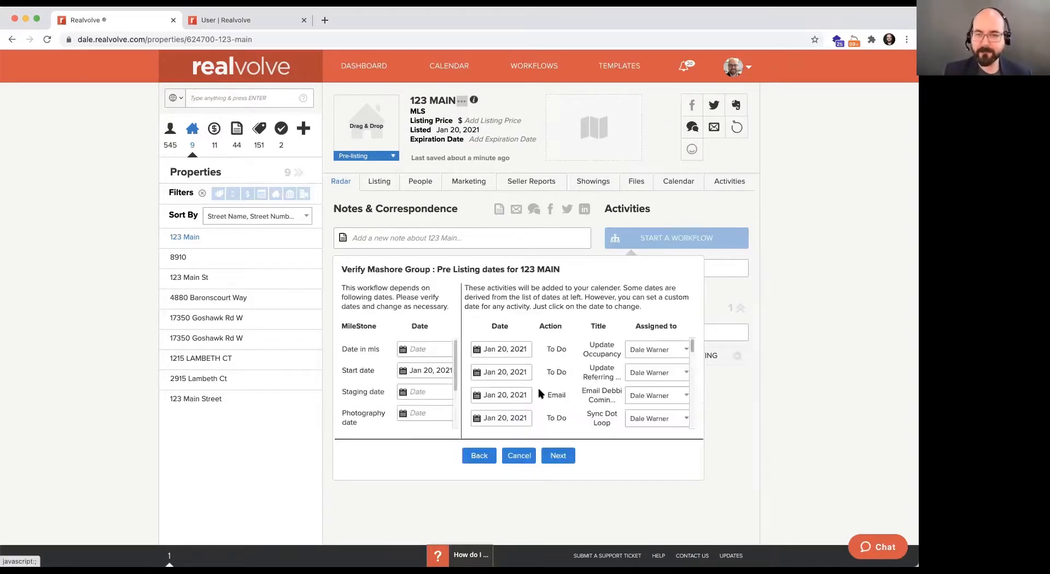
scroll(414, 388, "down", 3)
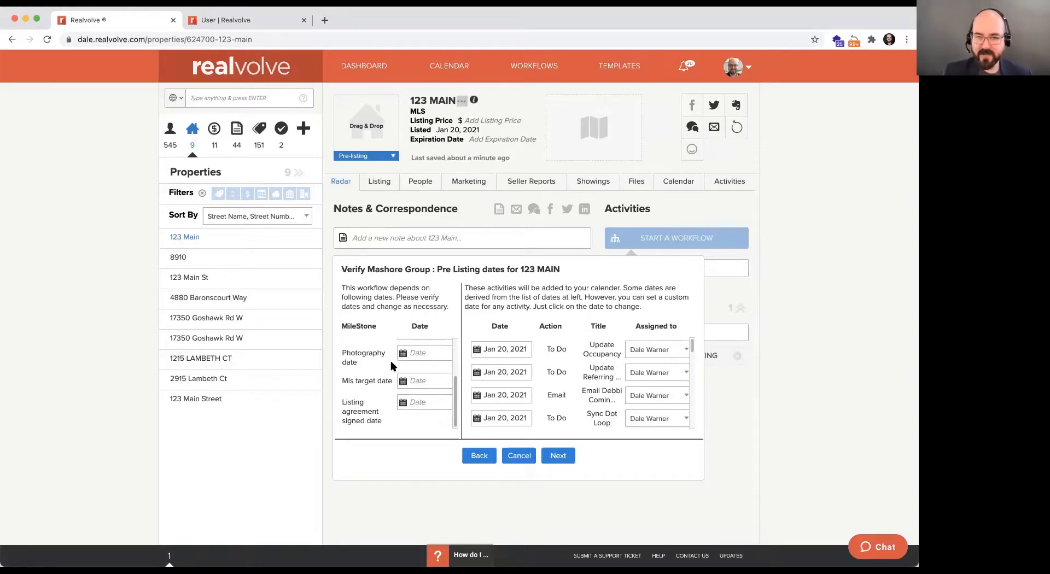
scroll(392, 366, "up", 3)
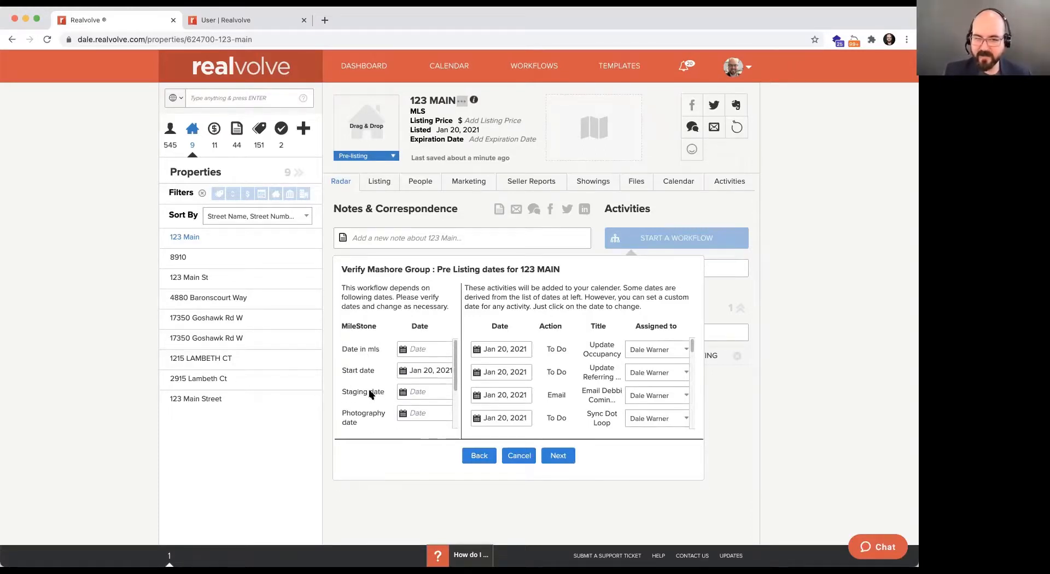
scroll(370, 394, "down", 3)
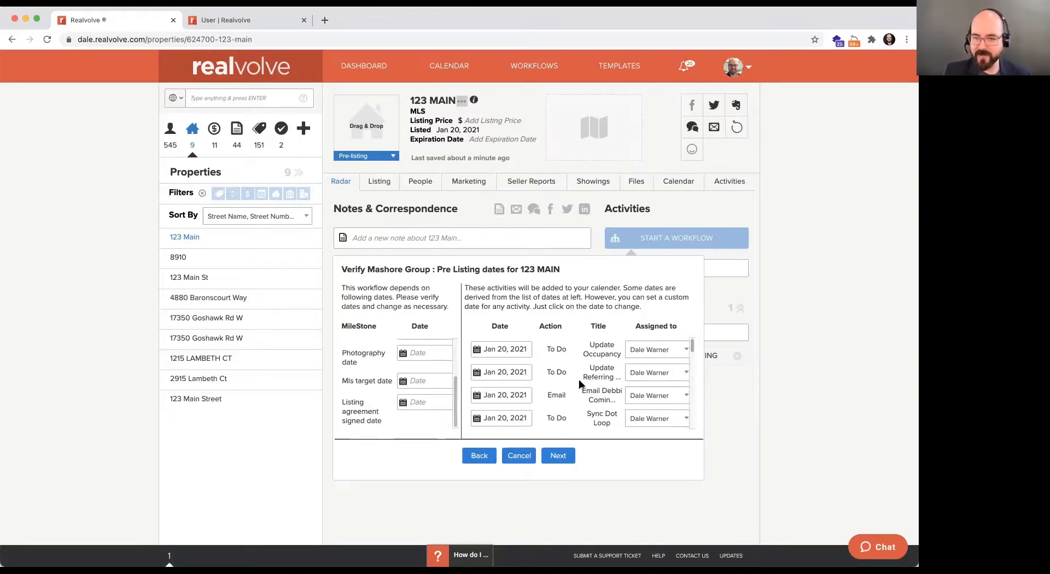
scroll(580, 383, "down", 1)
scroll(580, 385, "down", 5)
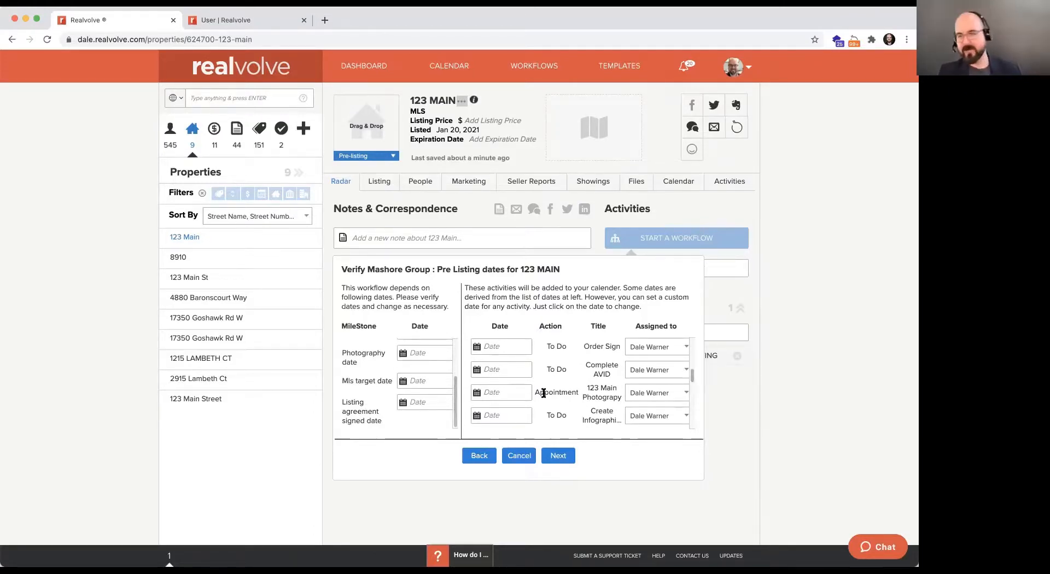
scroll(544, 393, "down", 5)
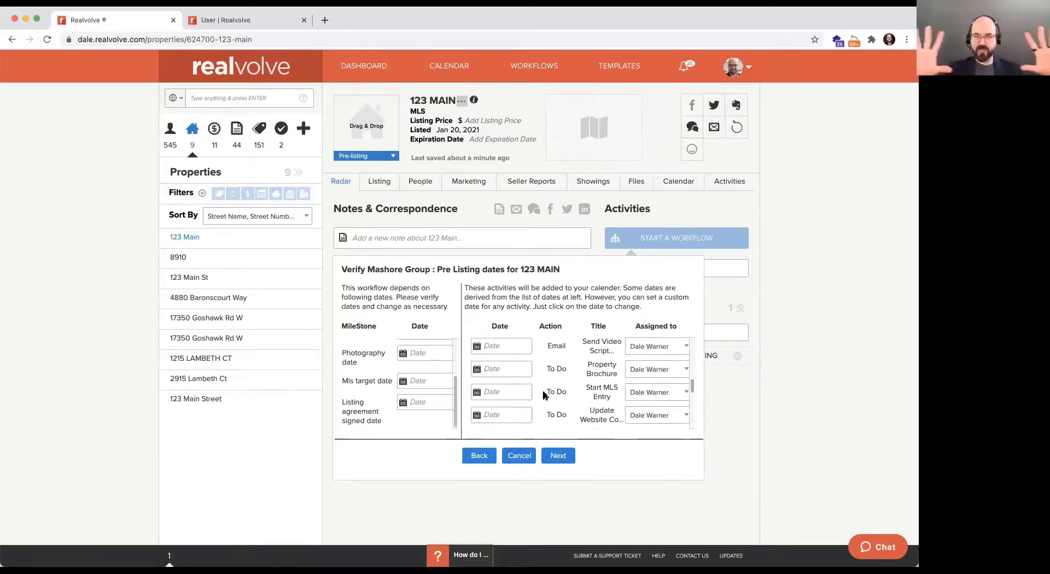
scroll(544, 393, "down", 6)
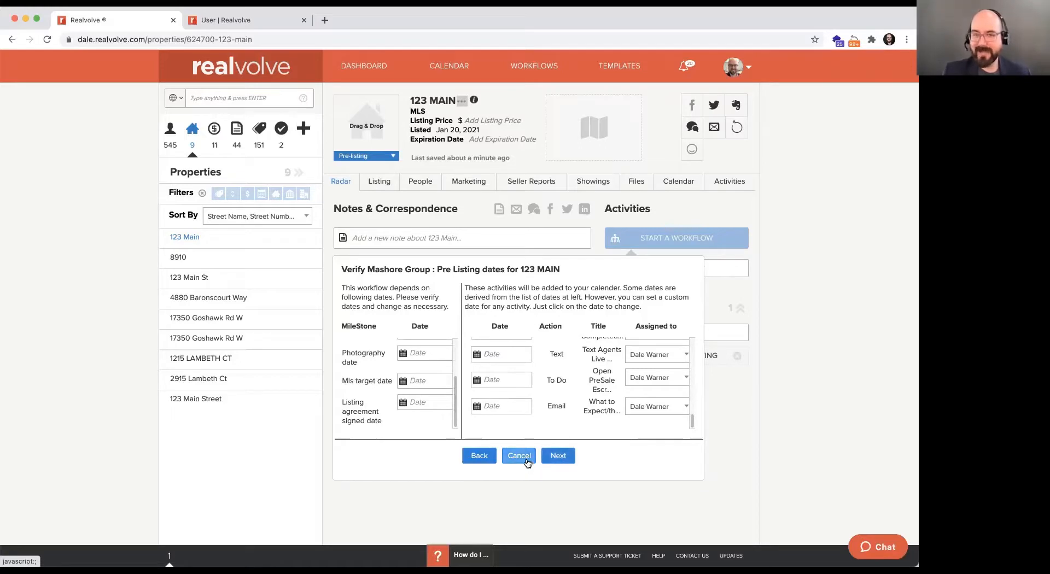
Accept the workflow dates, review the involved parties with the seller fields left empty, and finish starting the Pre Listing workflow.
left_click(558, 456)
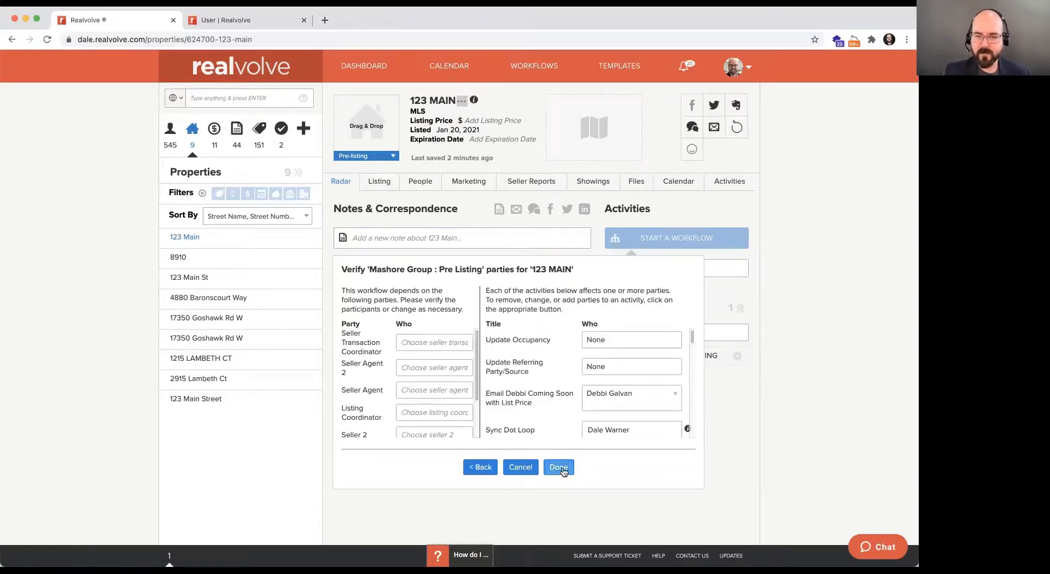
scroll(632, 339, "down", 5)
scroll(420, 367, "down", 1)
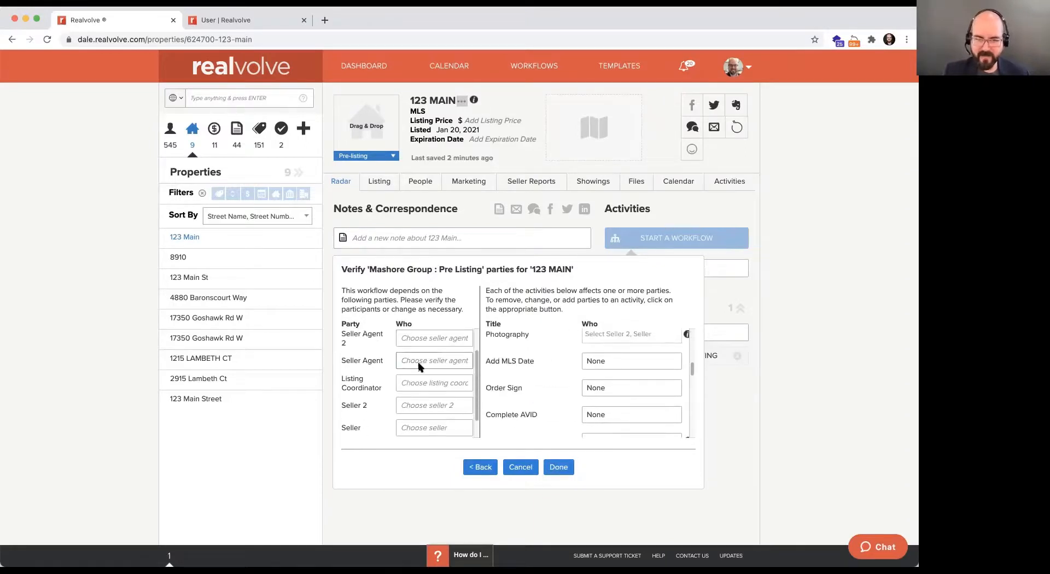
scroll(420, 367, "down", 2)
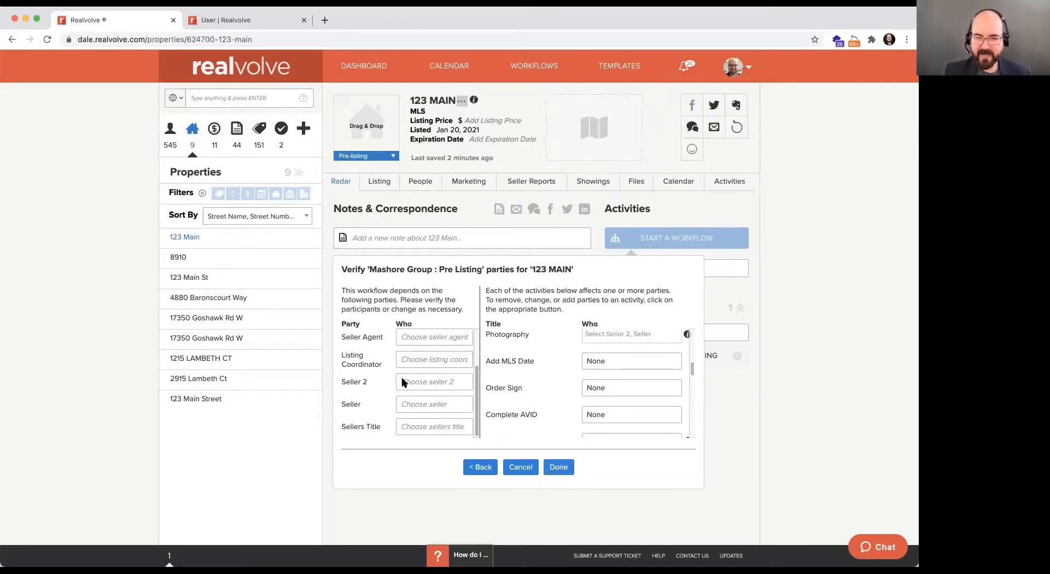
left_click(425, 383)
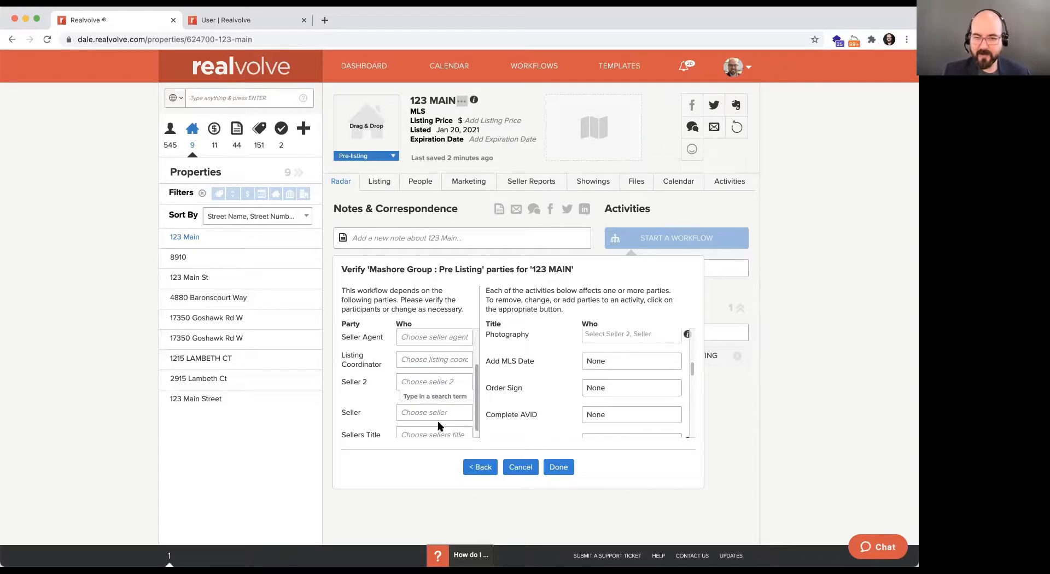
left_click(566, 473)
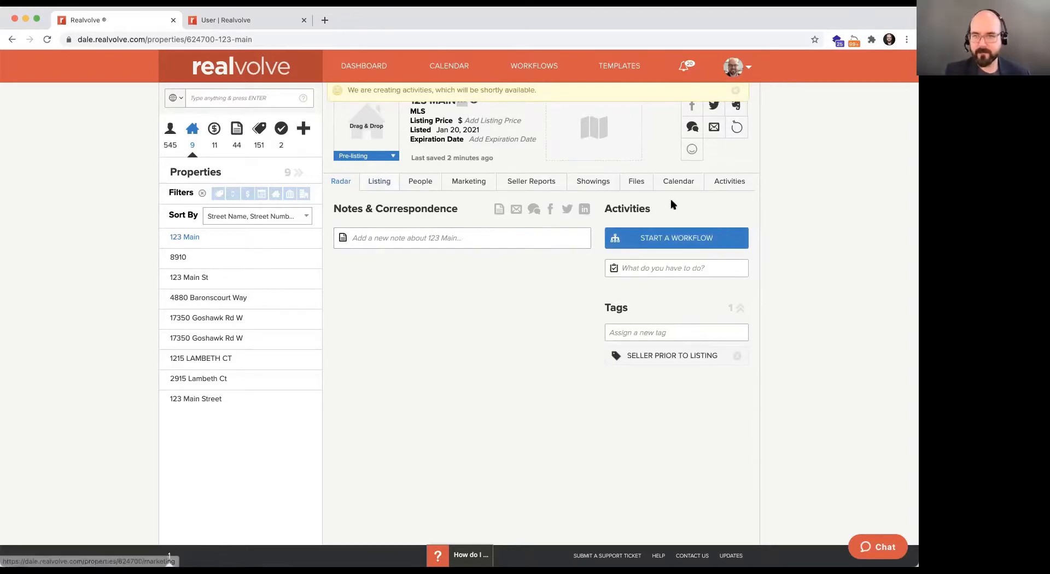
Open the 123 Main property's activities and look through the incomplete activities created by the Pre Listing workflow.
left_click(732, 181)
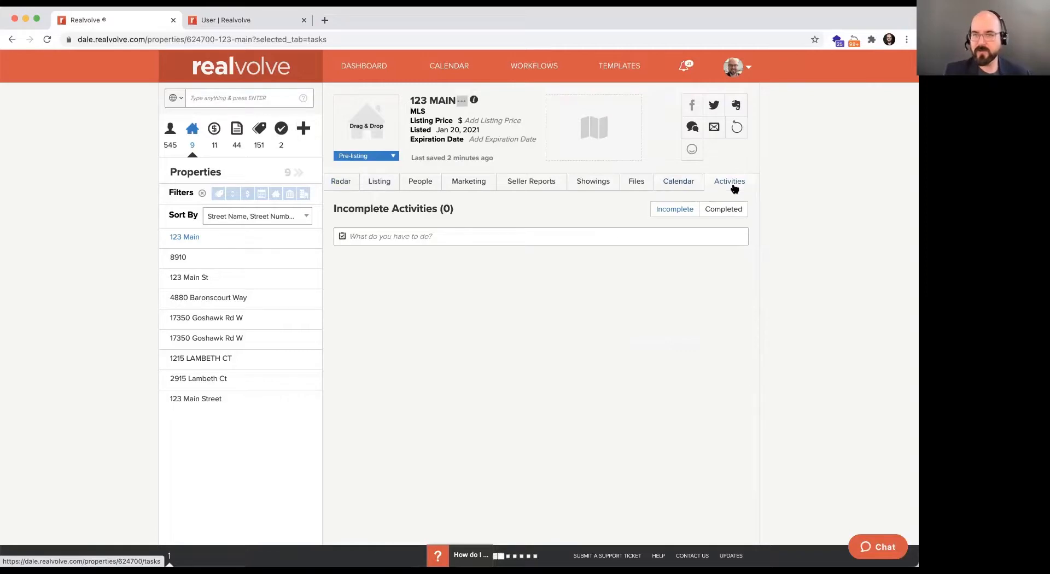
left_click(632, 189)
left_click(711, 181)
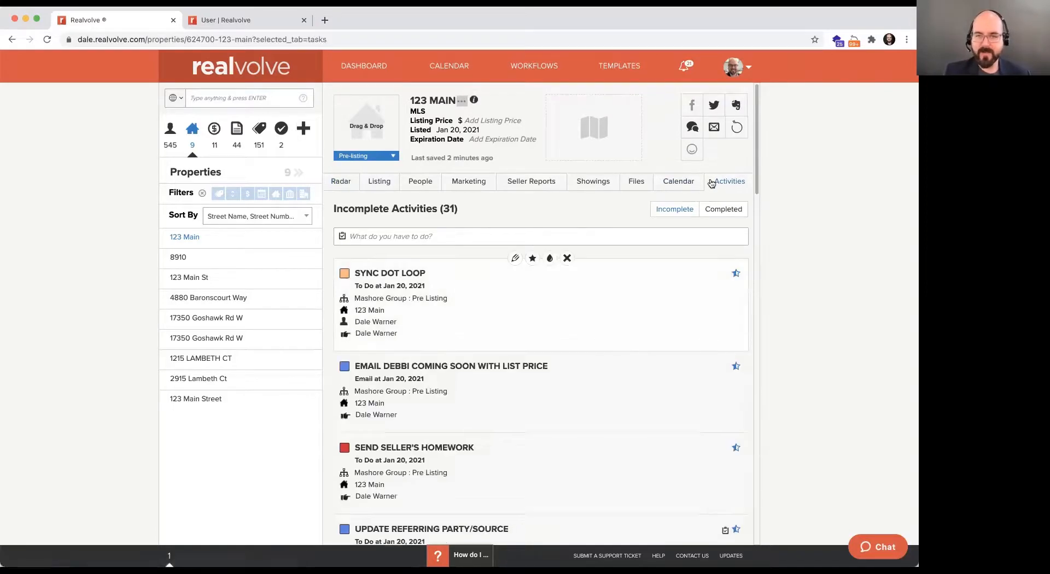
scroll(446, 345, "down", 2)
scroll(446, 345, "down", 5)
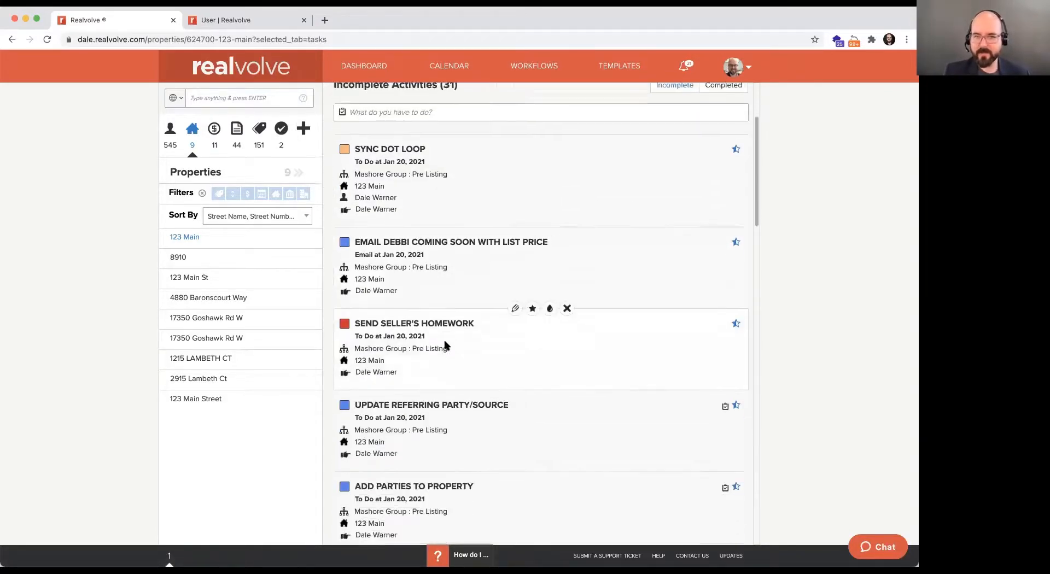
scroll(447, 345, "up", 6)
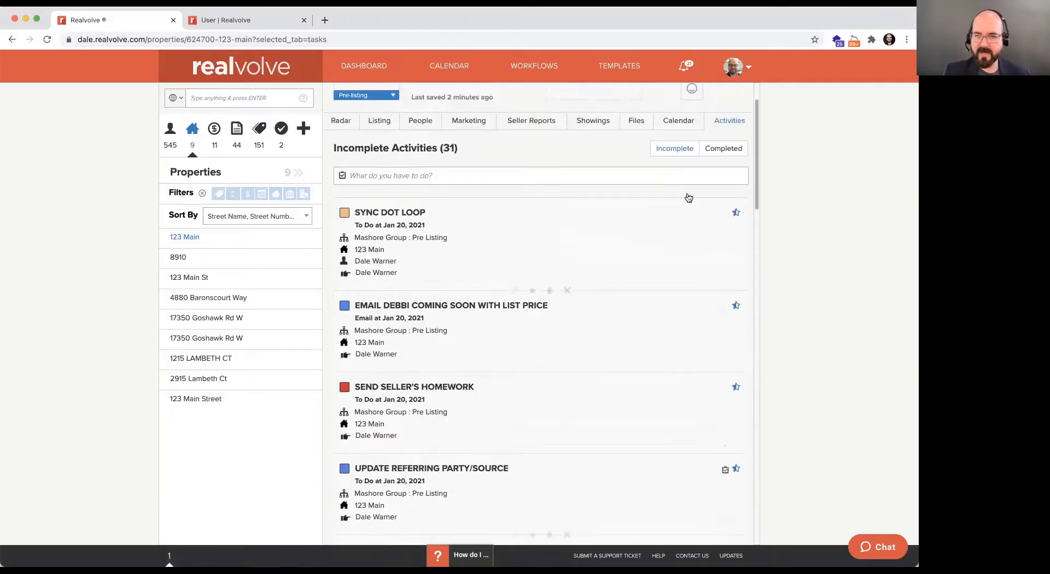
Switch 123 Main's activity list to completed activities, return to the incomplete ones and look over the first entries.
left_click(722, 210)
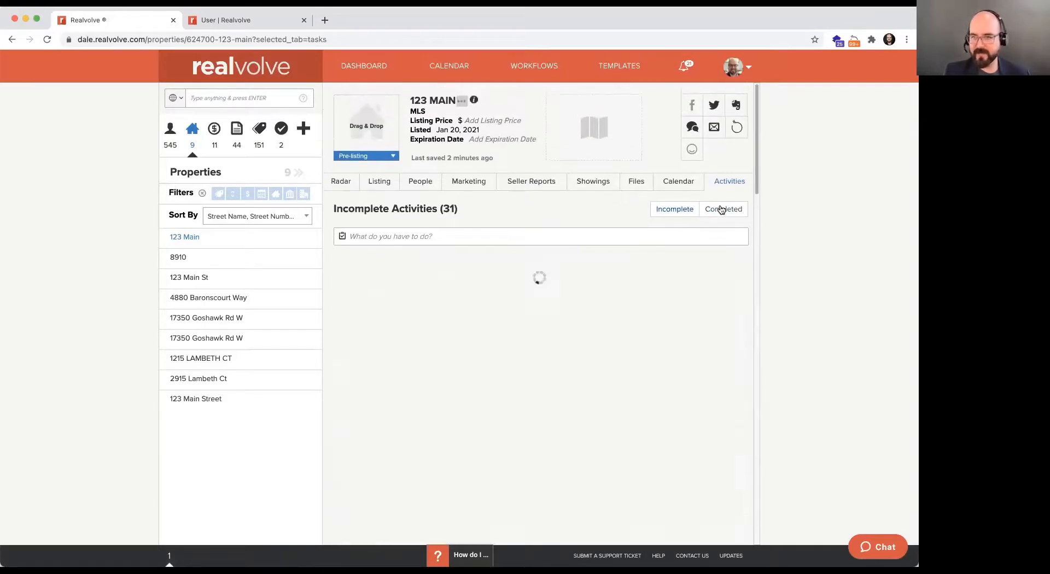
left_click(680, 213)
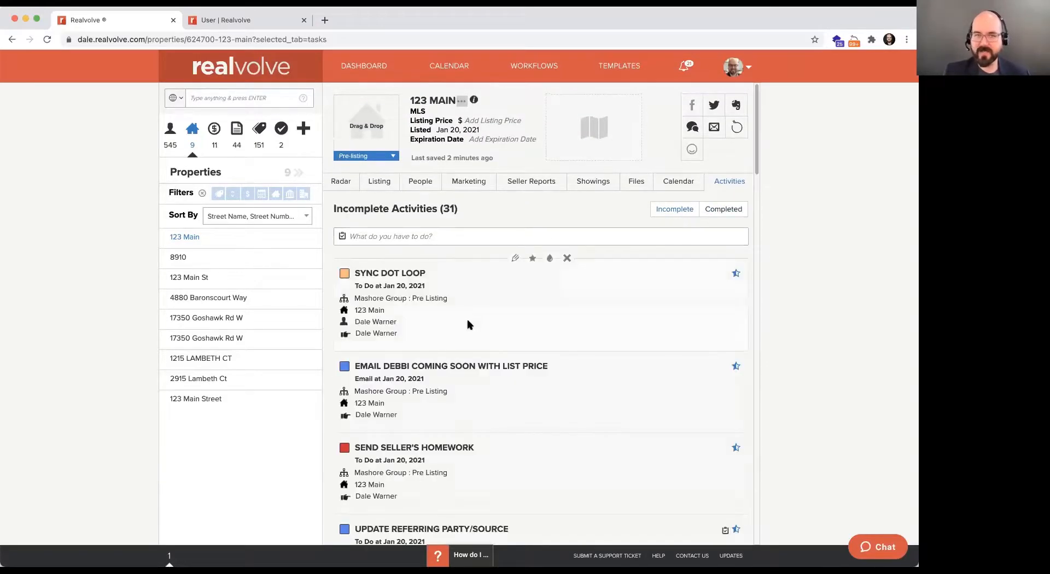
scroll(466, 323, "down", 2)
scroll(468, 325, "down", 1)
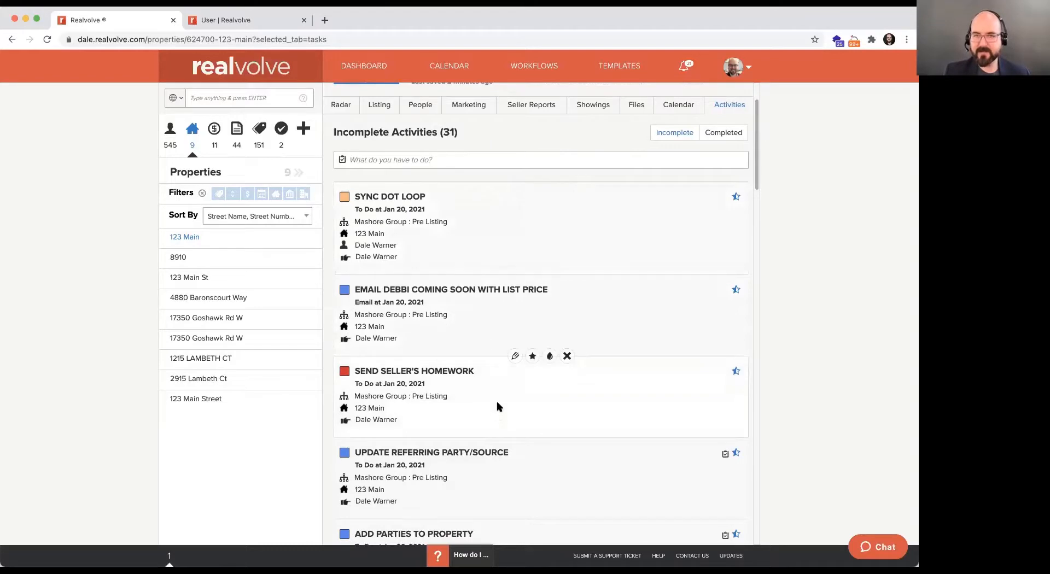
scroll(472, 282, "up", 2)
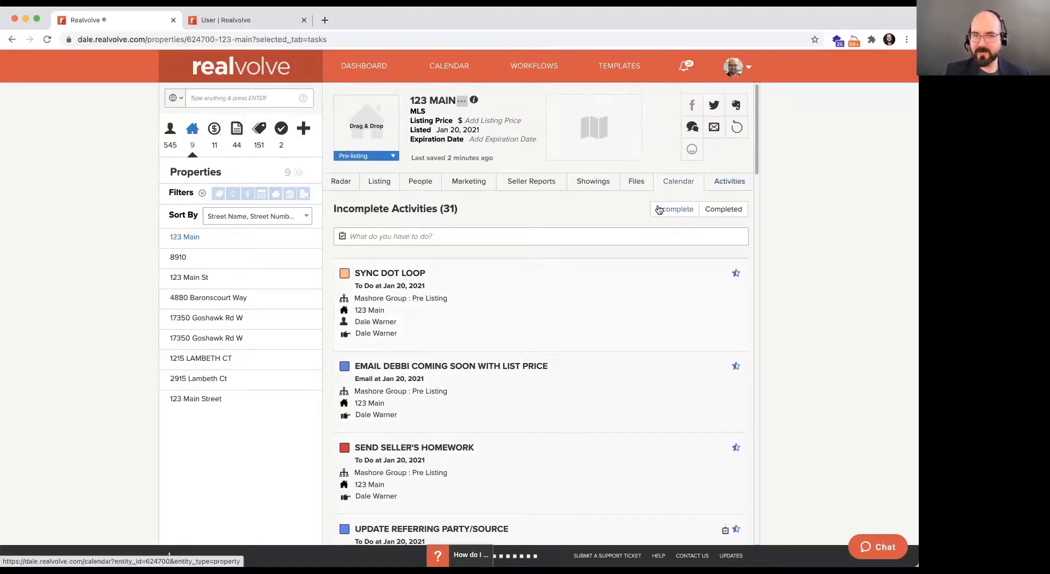
View the 123 Main property's own calendar for January 2021 and examine the scheduled workflow activities.
left_click(684, 189)
scroll(463, 274, "down", 2)
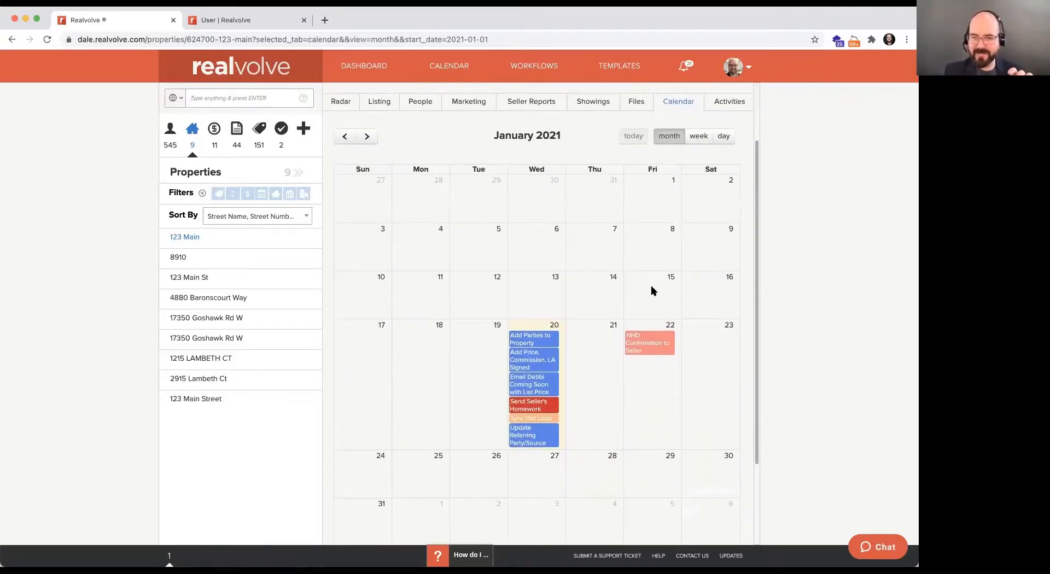
scroll(582, 448, "down", 3)
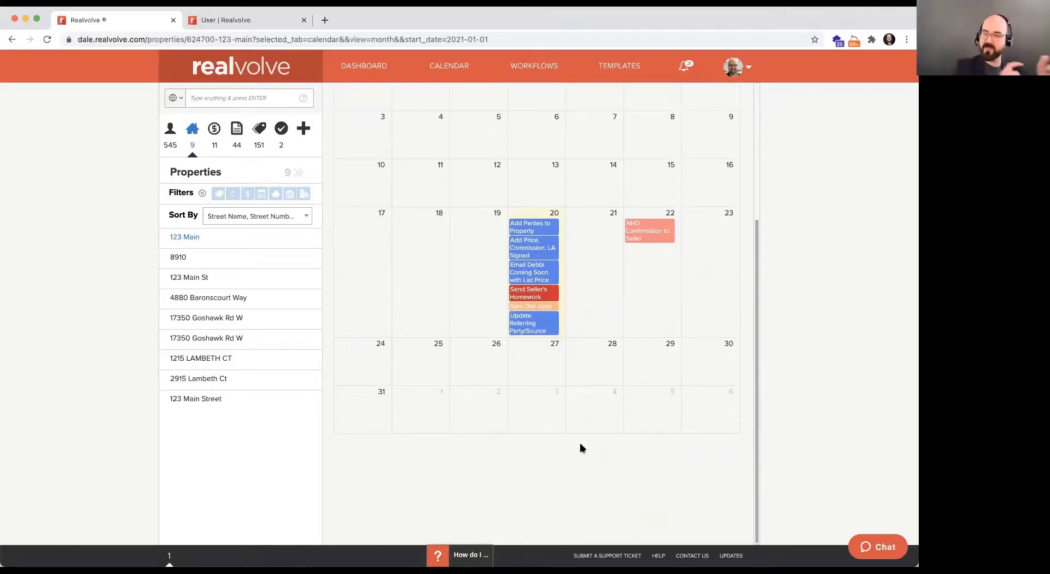
scroll(483, 215, "up", 5)
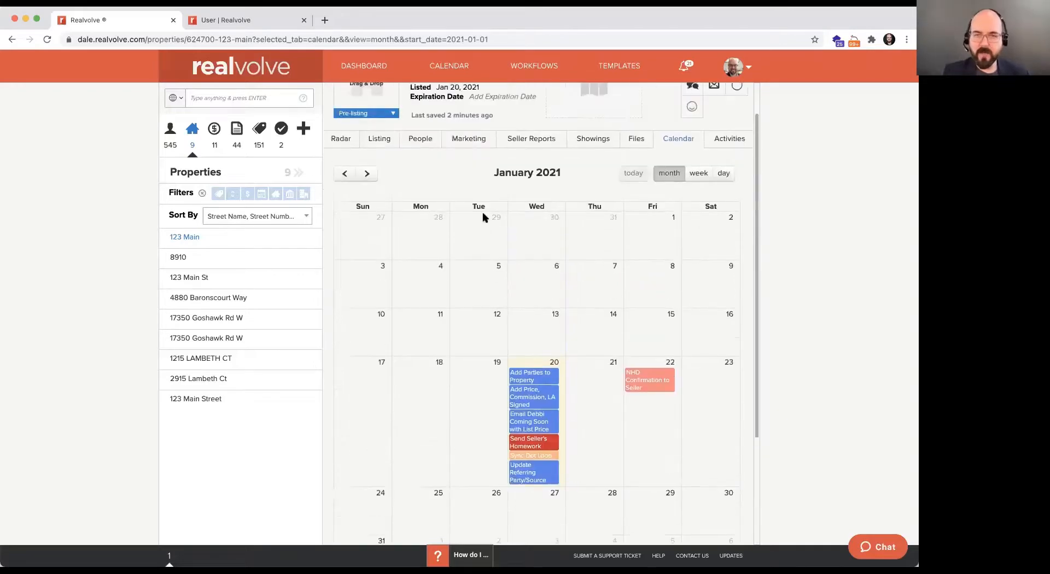
Examine the listing details of 123 Main, including the Details and Important Dates fields.
left_click(376, 181)
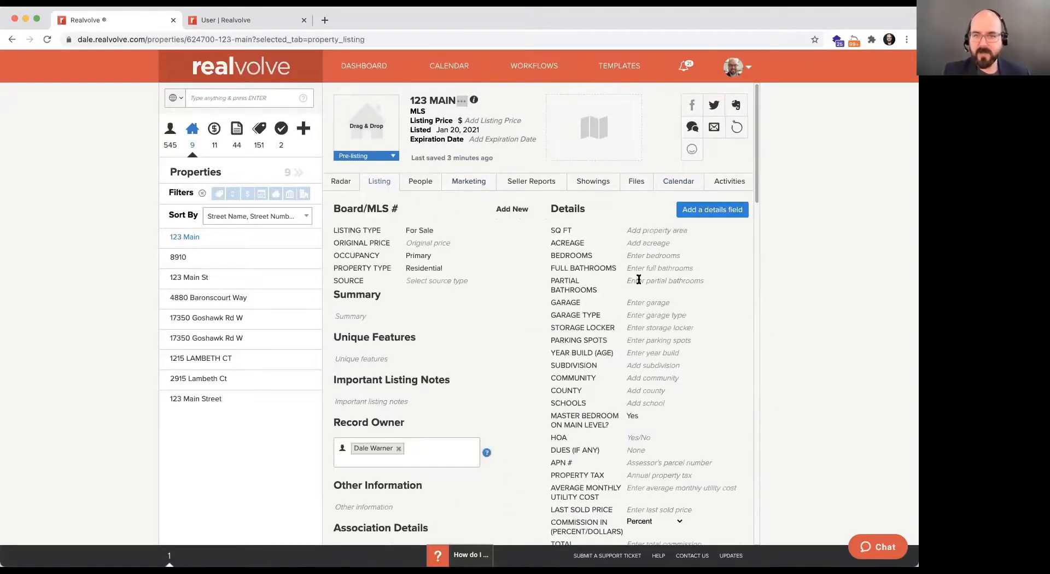
scroll(639, 280, "down", 3)
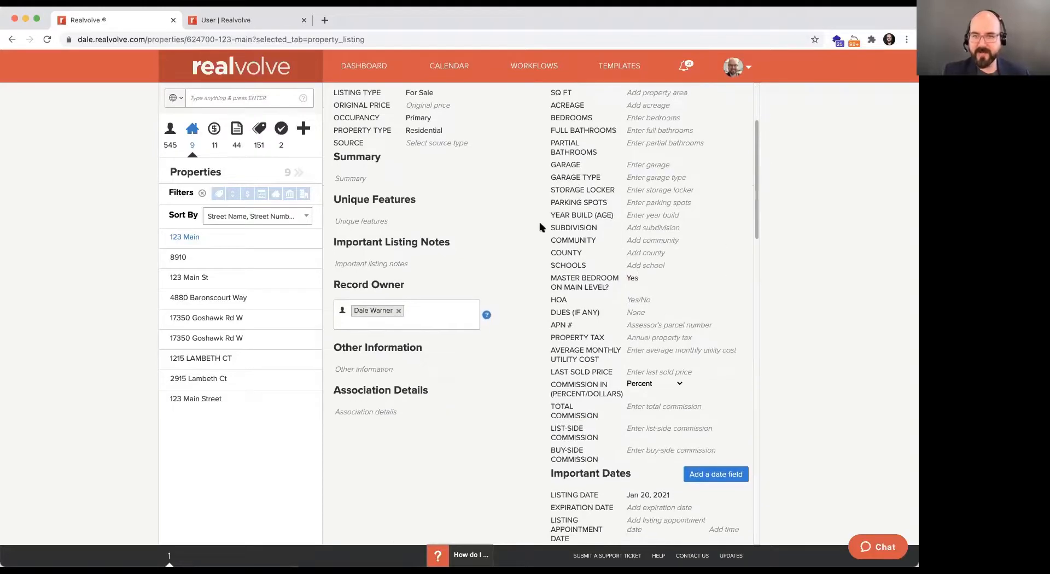
scroll(540, 227, "up", 3)
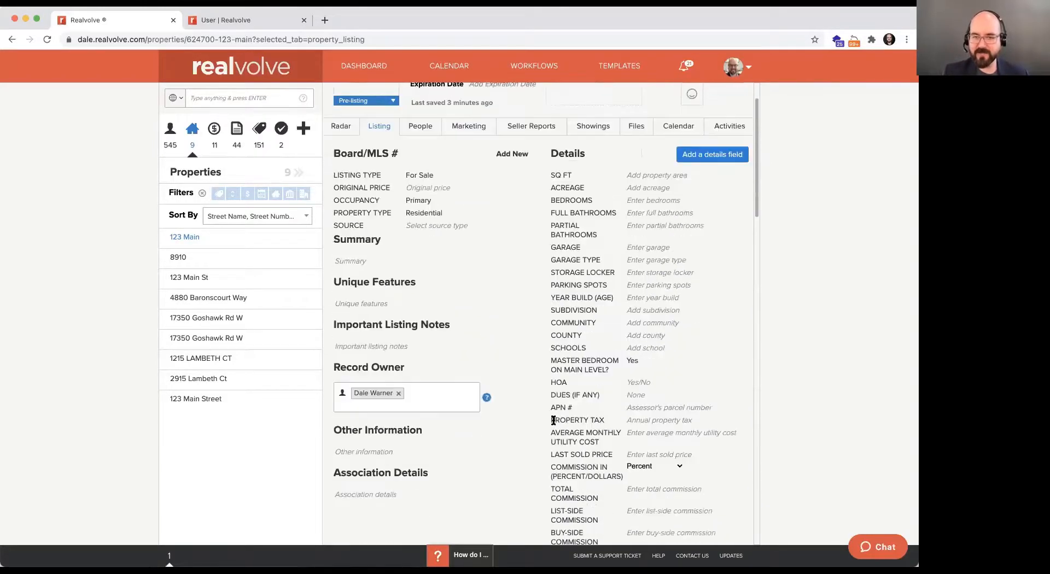
scroll(554, 420, "down", 8)
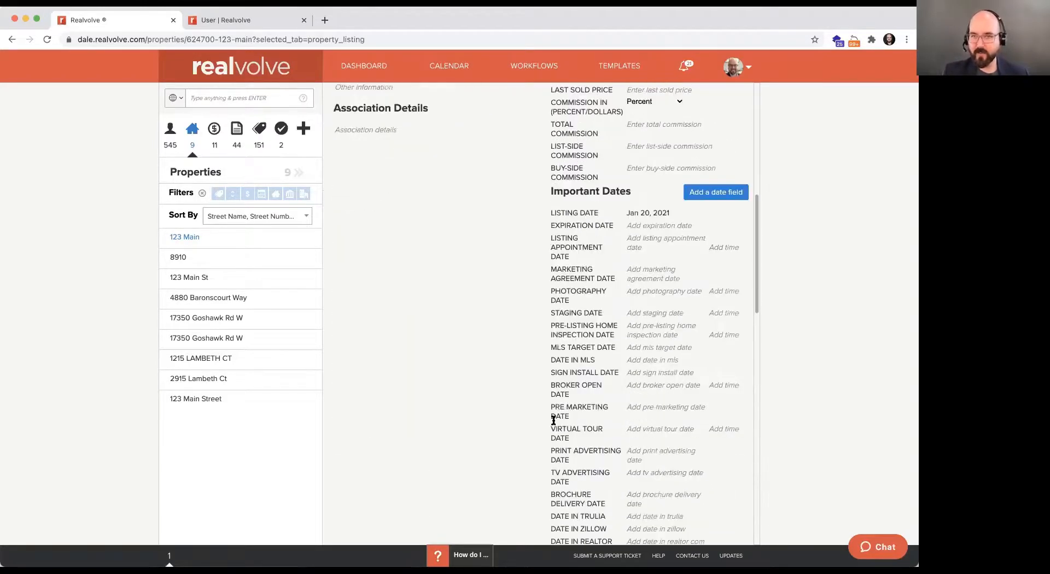
scroll(553, 421, "down", 3)
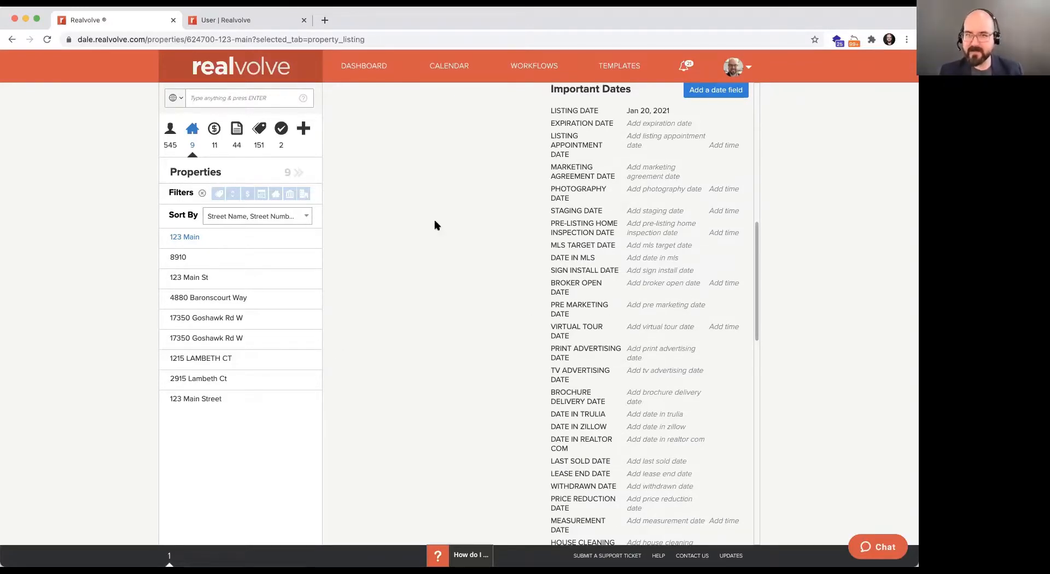
scroll(434, 225, "up", 10)
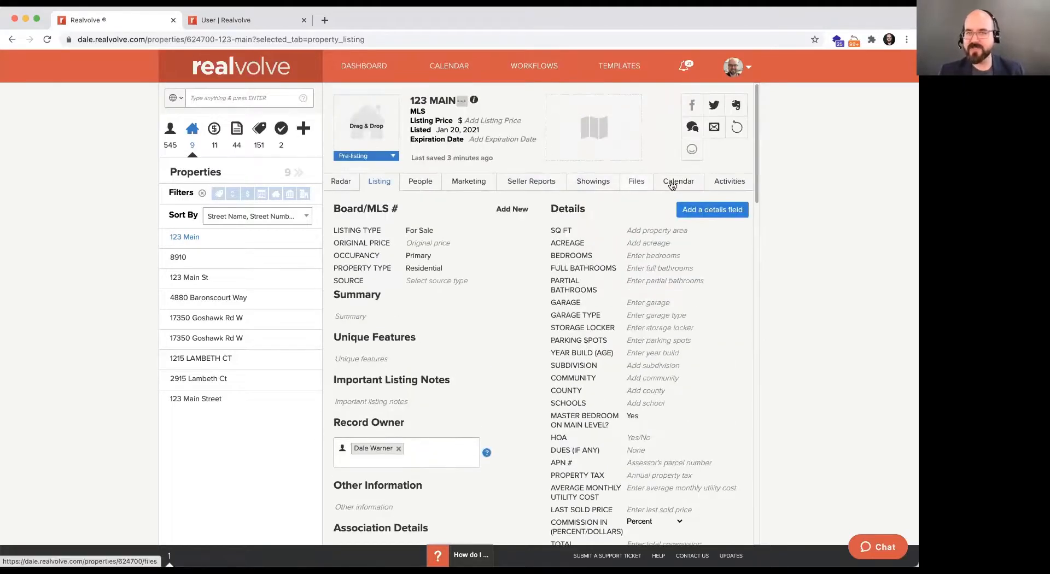
Open the account-wide calendar and show the activities of the second listed user and Realvolve Office-three-six-five along with your own.
left_click(674, 182)
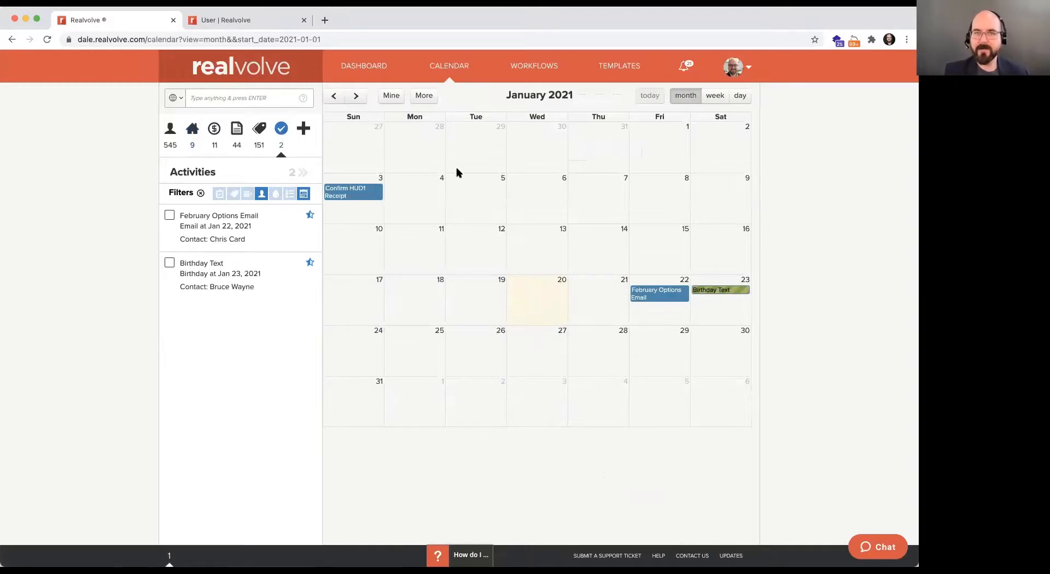
left_click(396, 99)
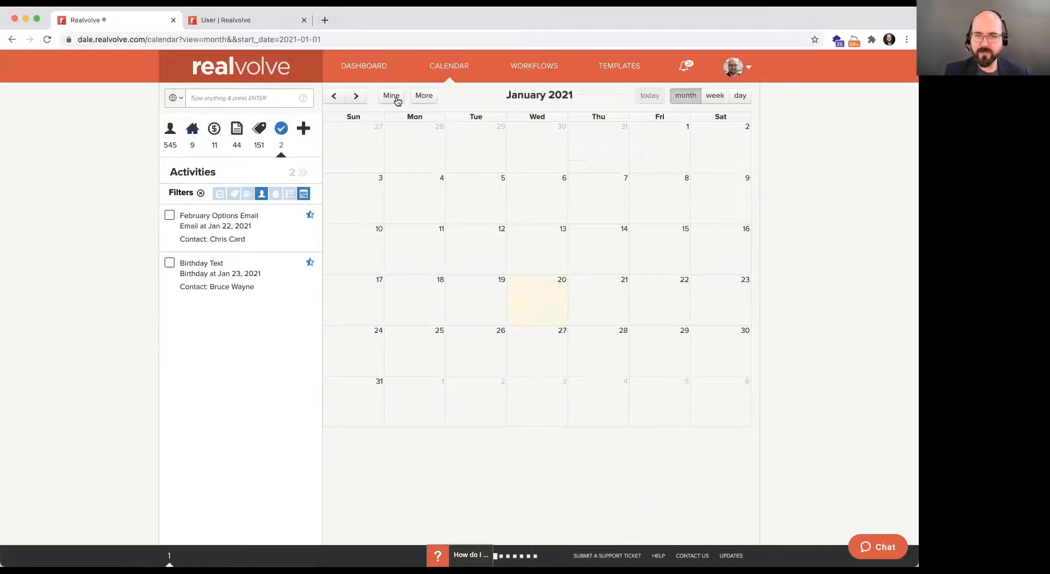
left_click(420, 98)
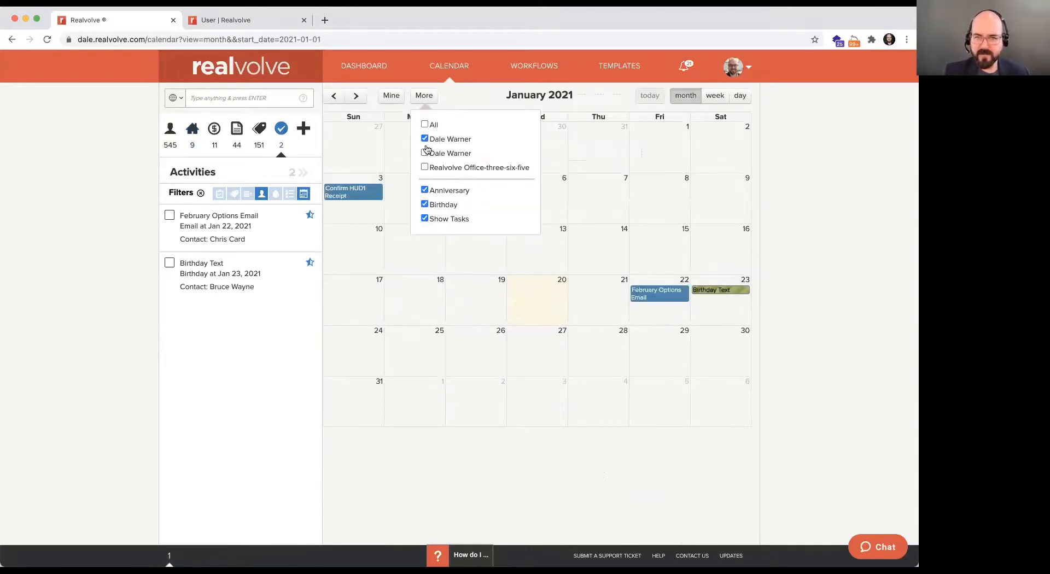
left_click(425, 153)
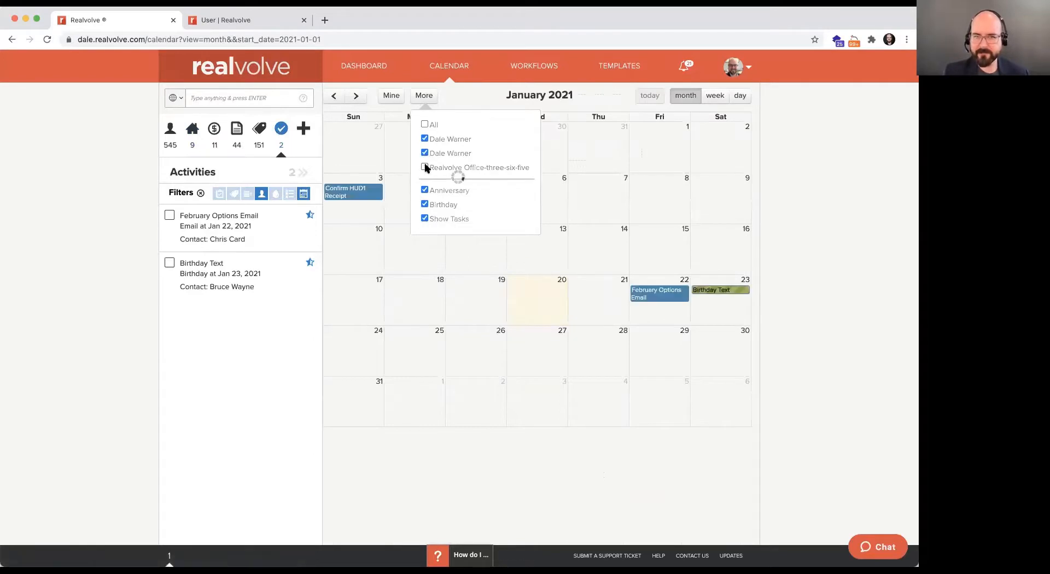
left_click(425, 168)
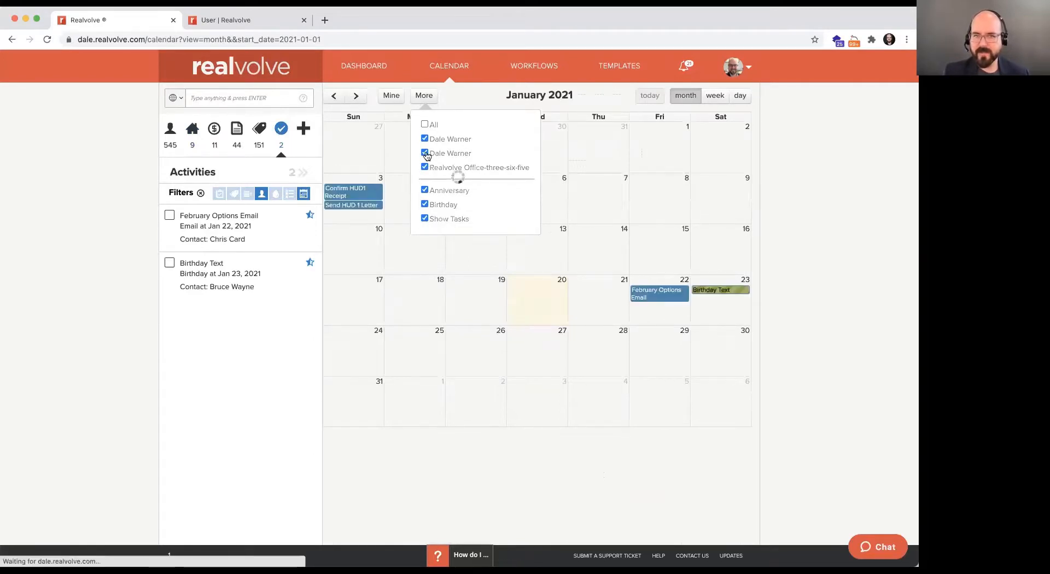
Close the calendar's user filter and start adding workflows from the library in the Workflows area.
left_click(809, 169)
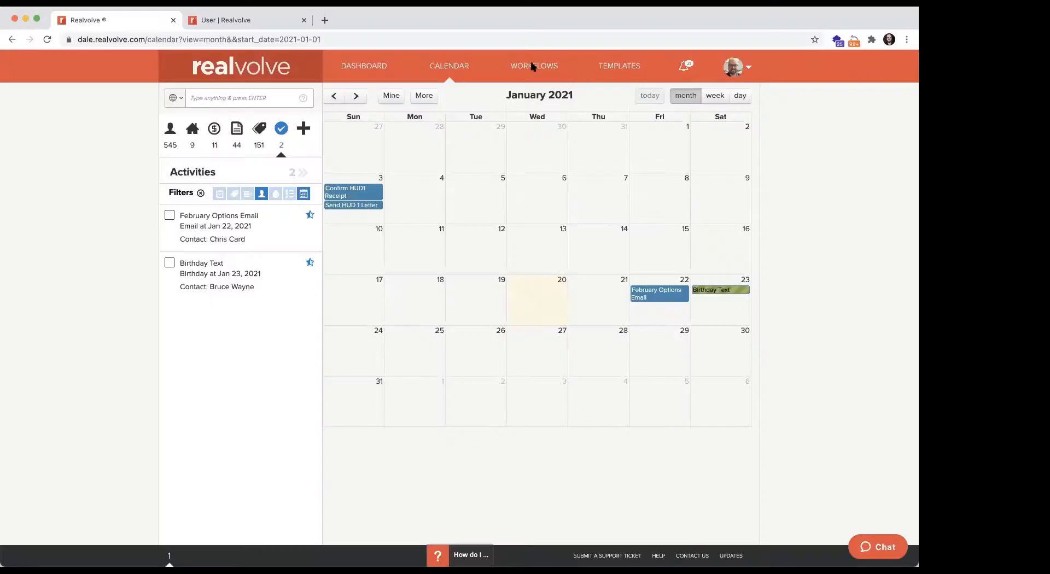
left_click(532, 67)
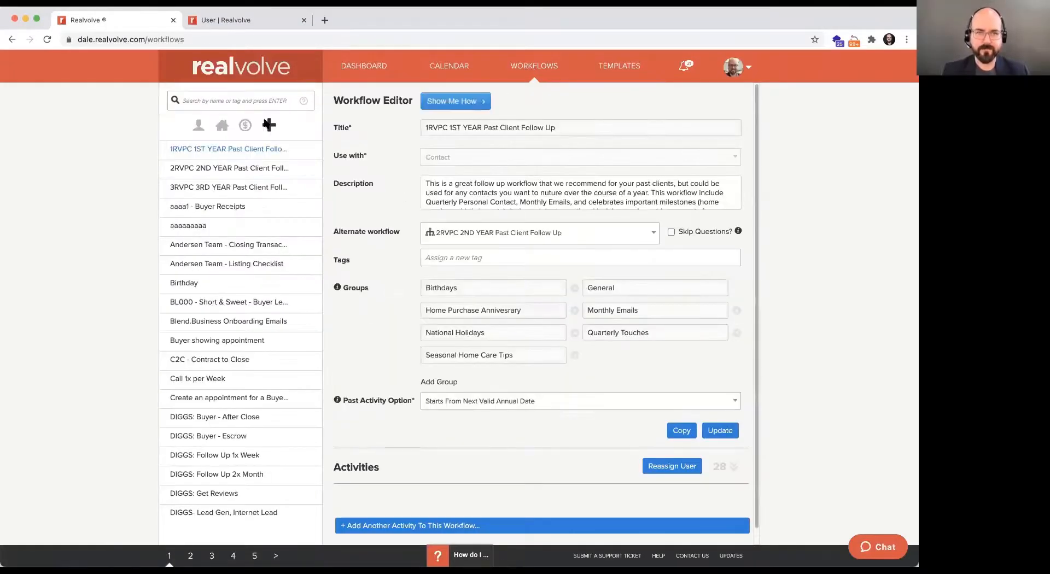
left_click(269, 125)
left_click(223, 177)
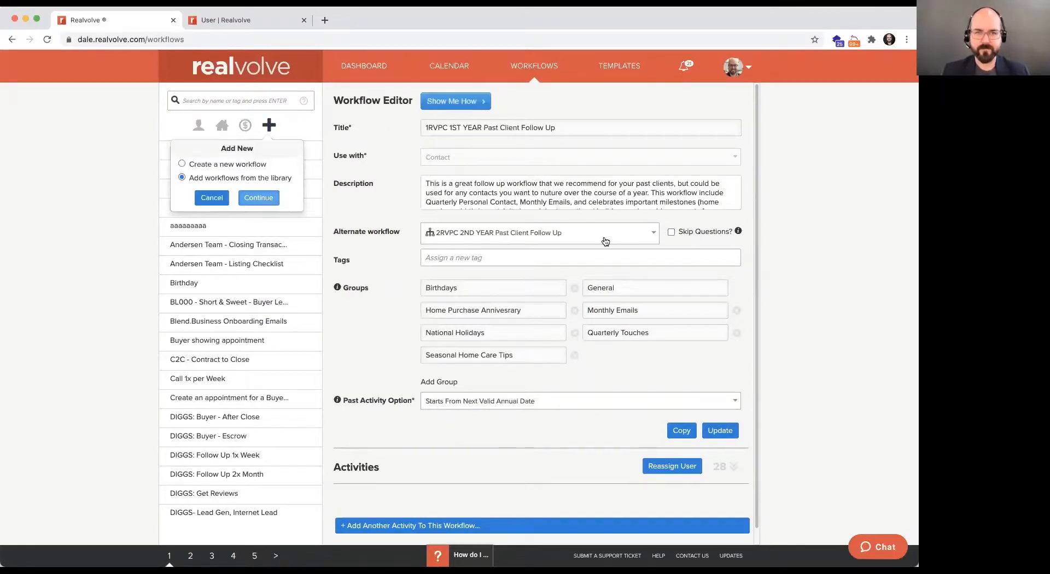
Browse the library's workflow packages from the first entries down to the new listing and Realvolve Team packages.
scroll(483, 236, "down", 3)
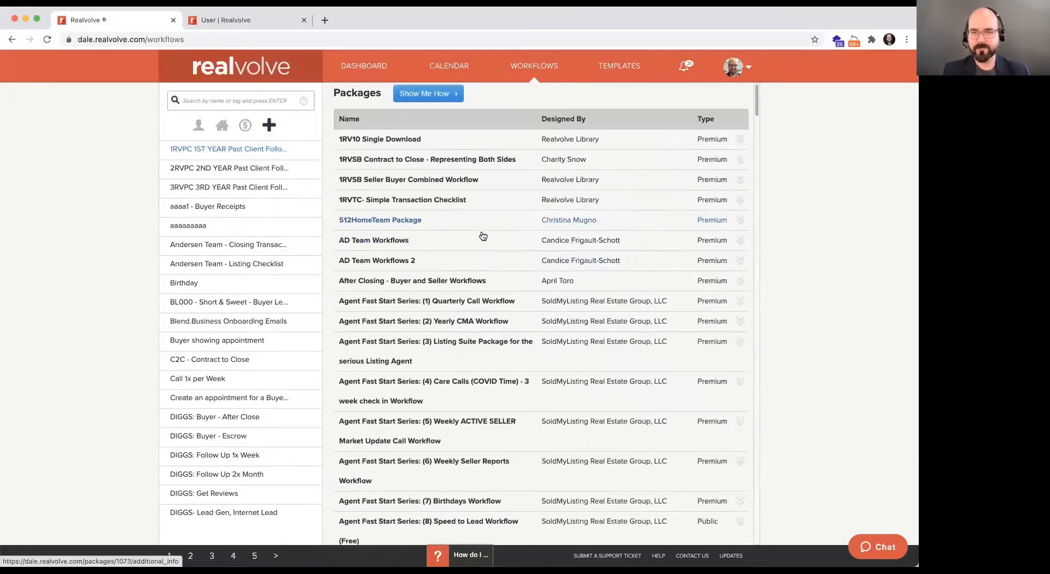
scroll(534, 259, "down", 10)
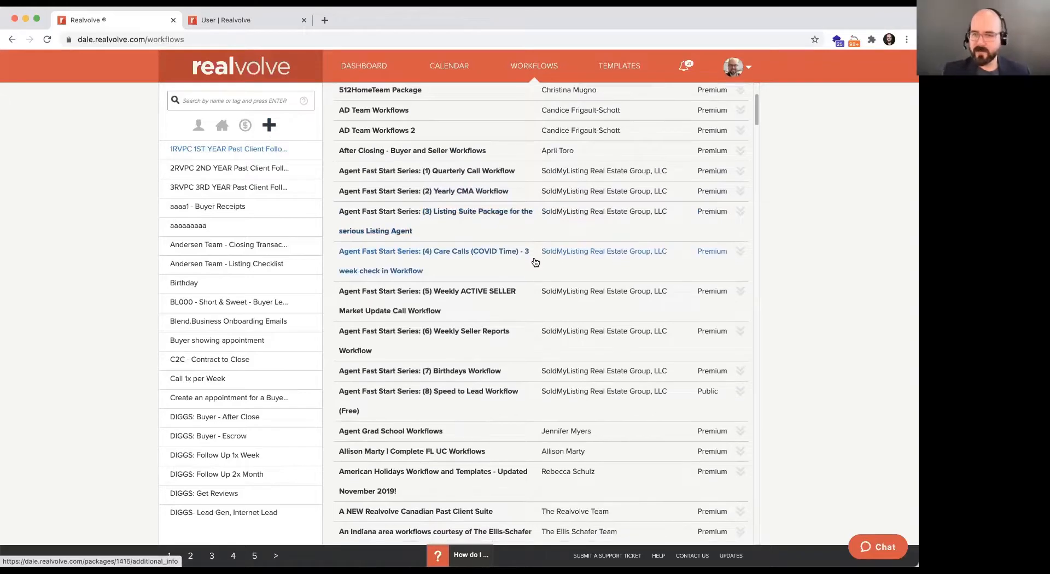
scroll(535, 262, "down", 7)
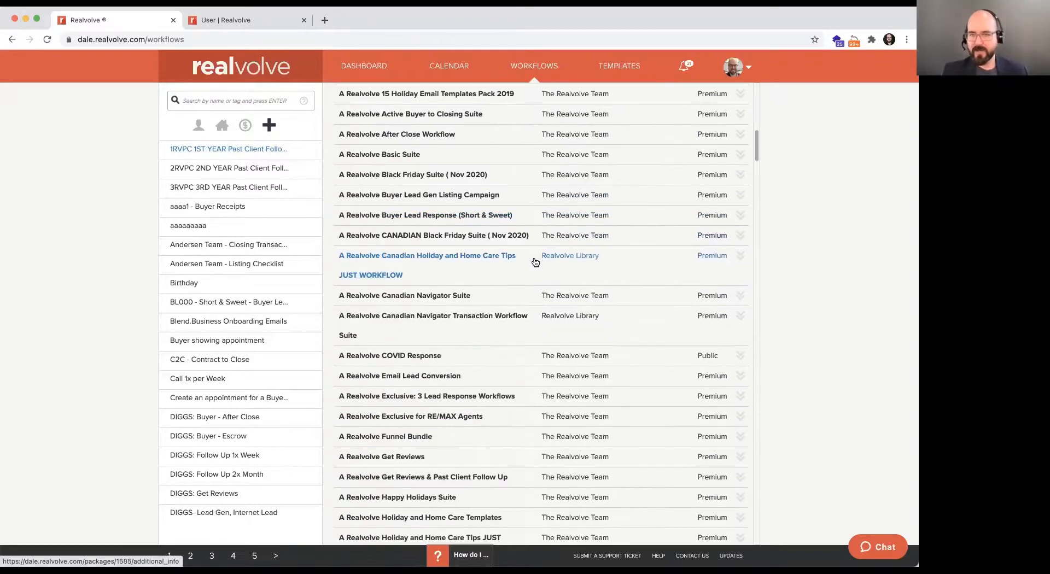
scroll(536, 262, "down", 9)
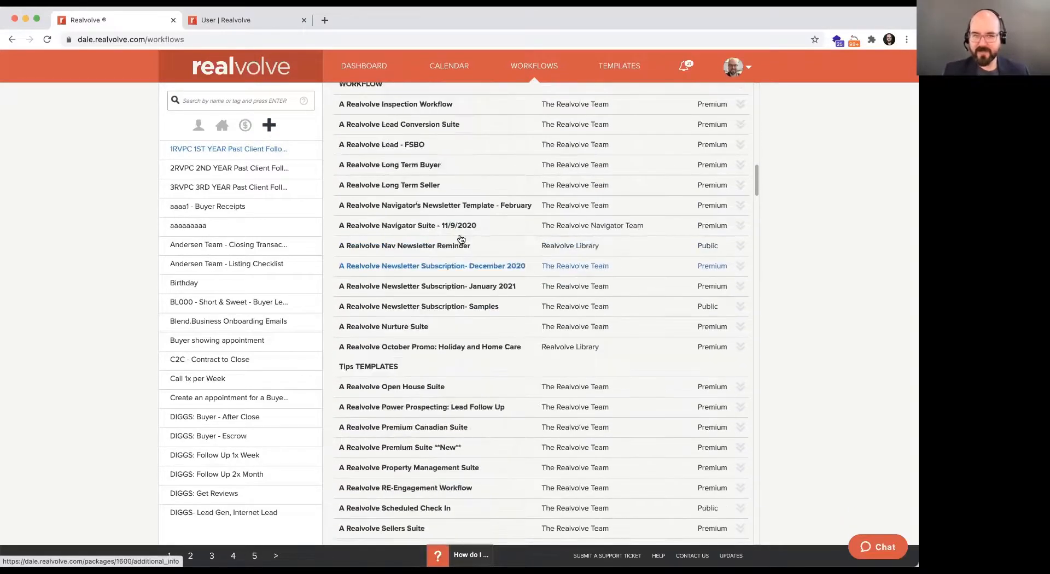
scroll(452, 229, "down", 12)
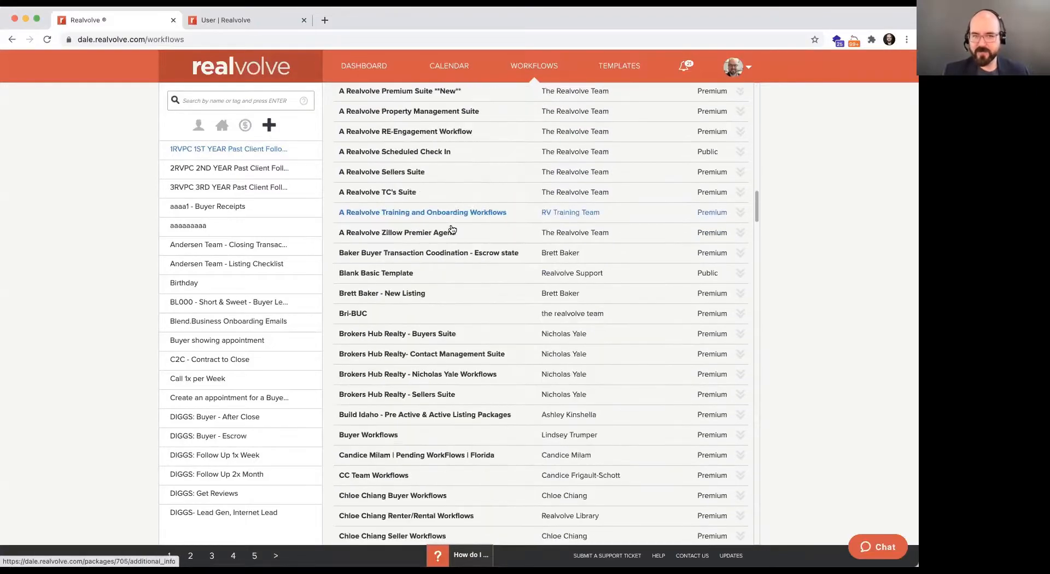
scroll(452, 230, "down", 20)
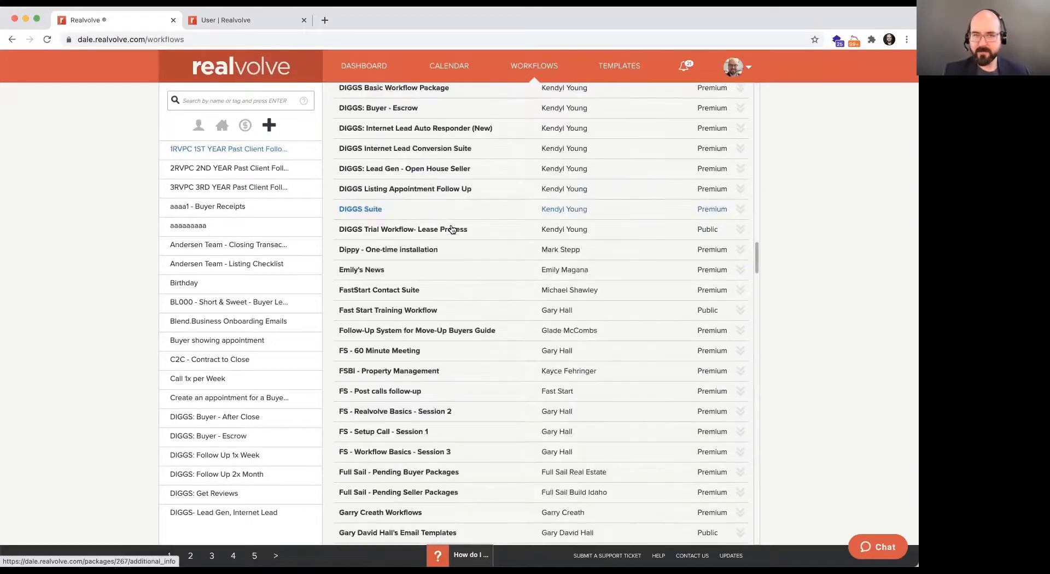
scroll(452, 229, "down", 6)
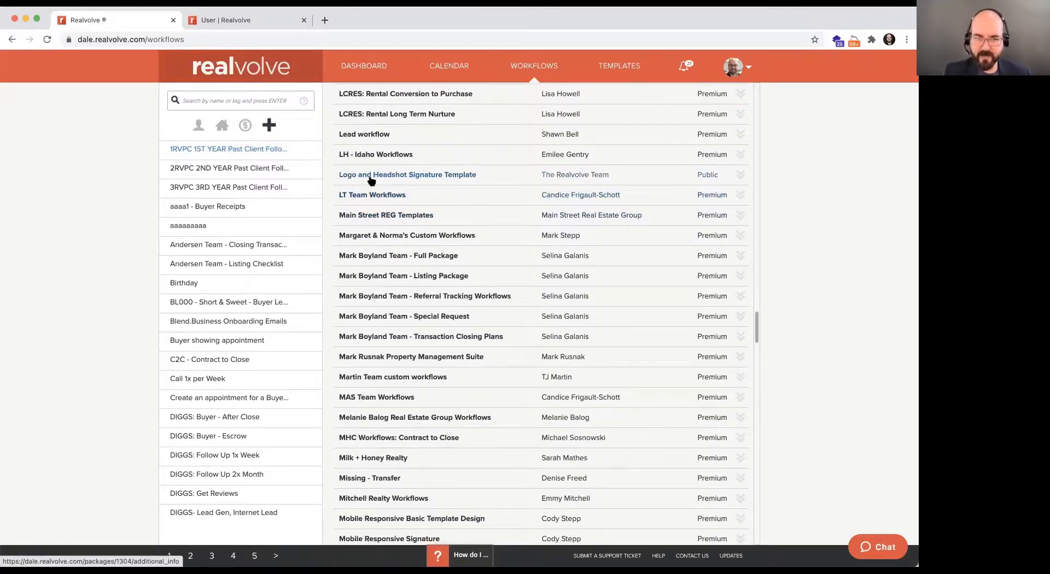
scroll(506, 315, "down", 1)
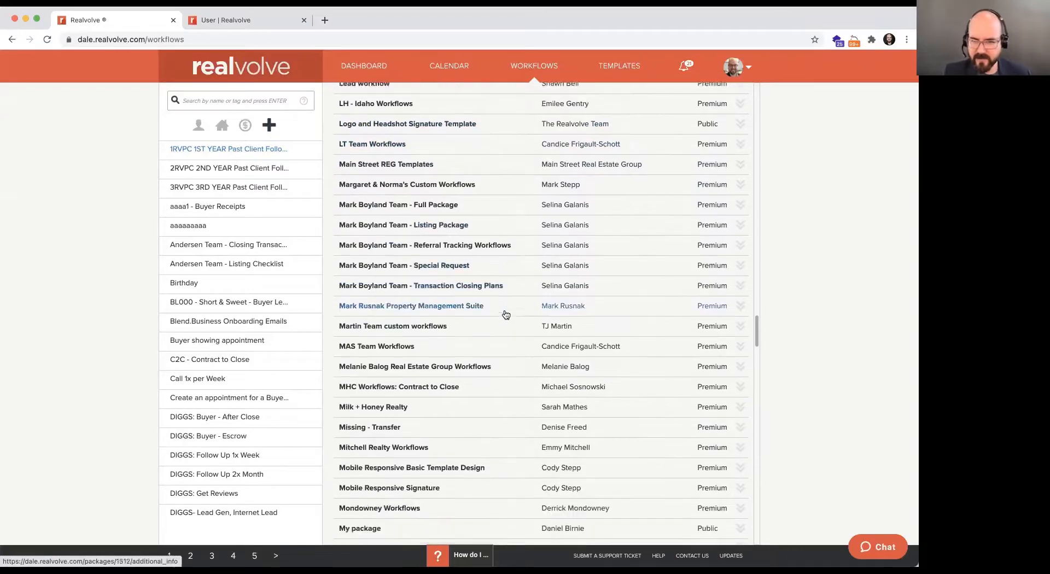
scroll(506, 314, "down", 5)
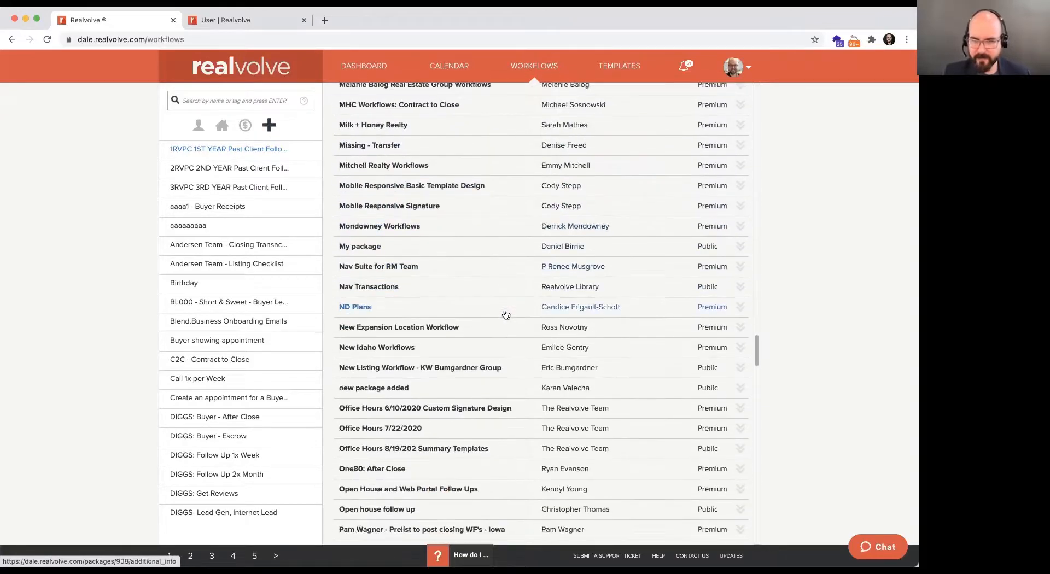
scroll(506, 314, "down", 2)
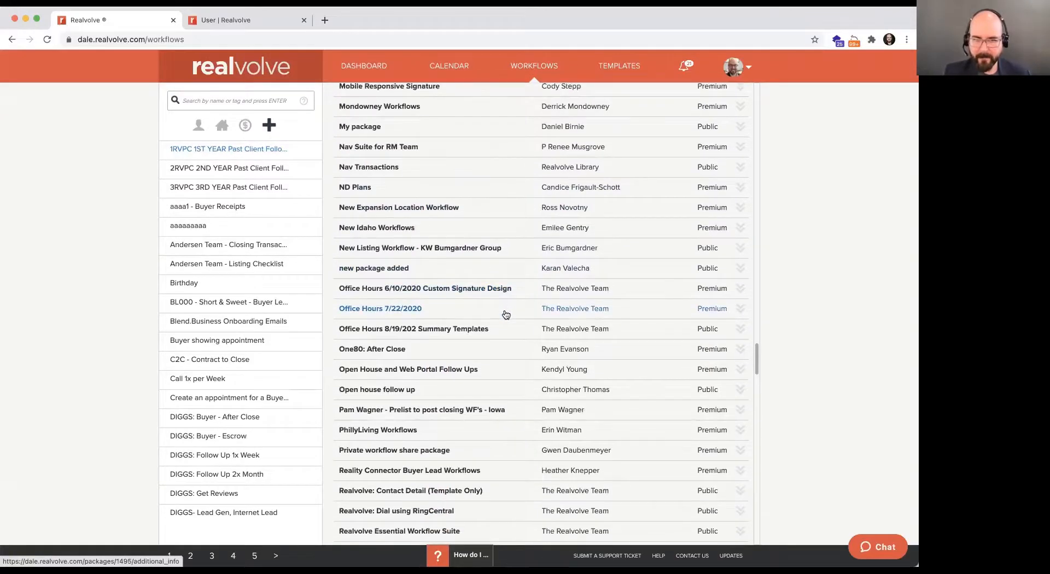
scroll(506, 315, "down", 2)
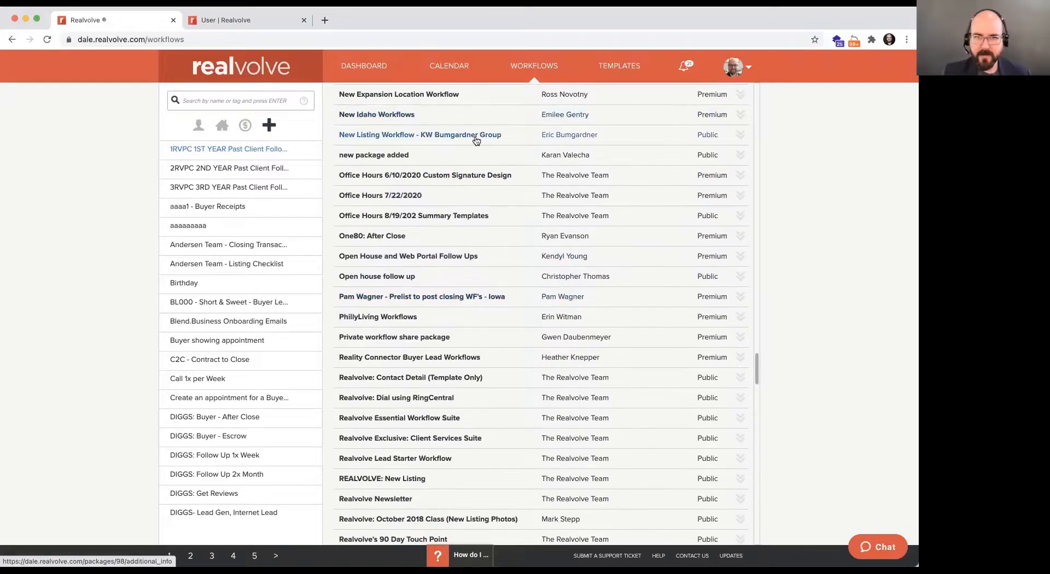
Expand the New Listing Workflow - KW Bumgardner Group package and examine its description and contents.
left_click(494, 141)
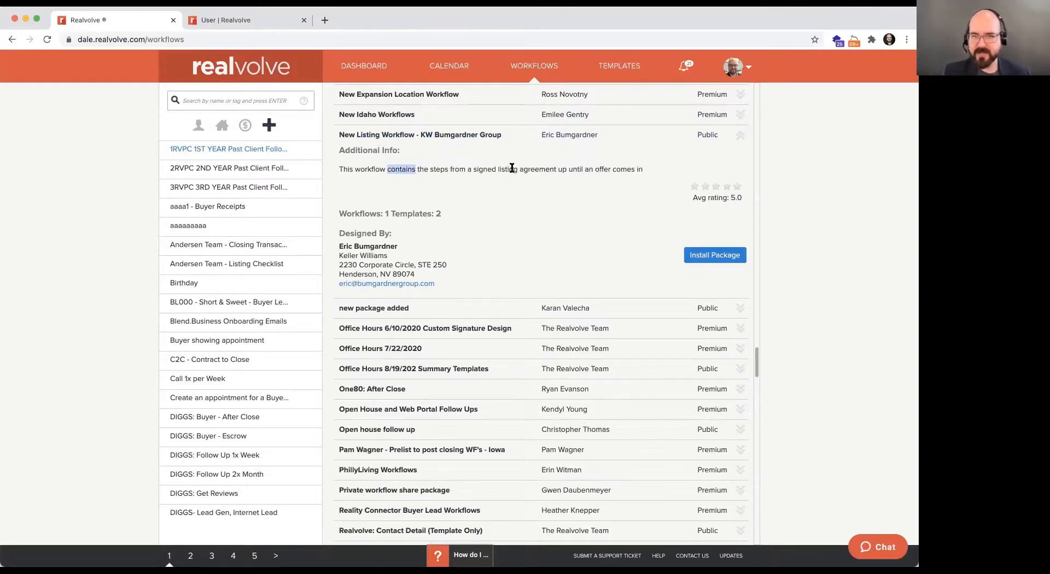
left_click_drag(516, 169, 340, 170)
left_click(596, 169)
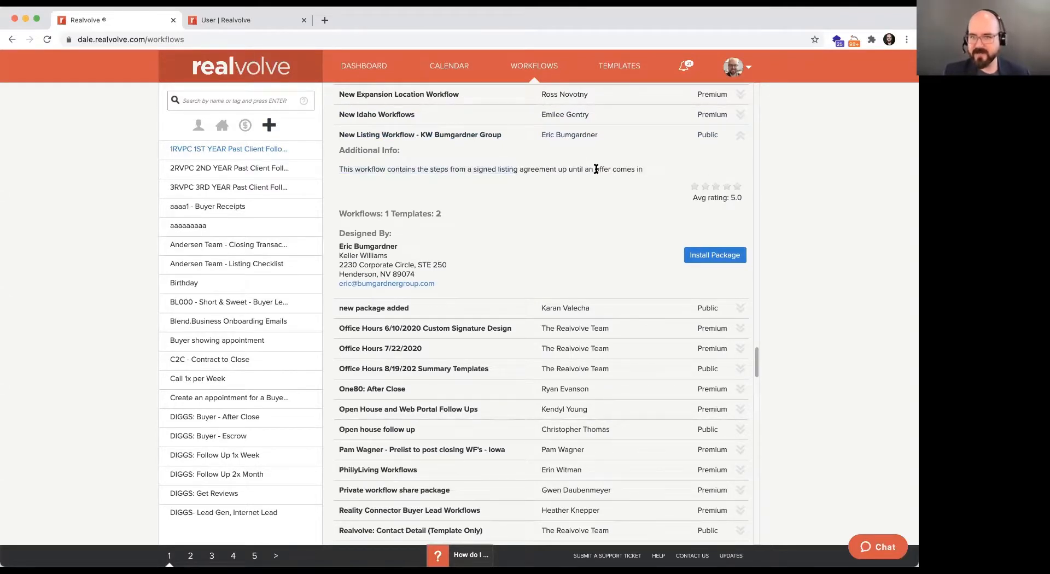
scroll(680, 180, "down", 2)
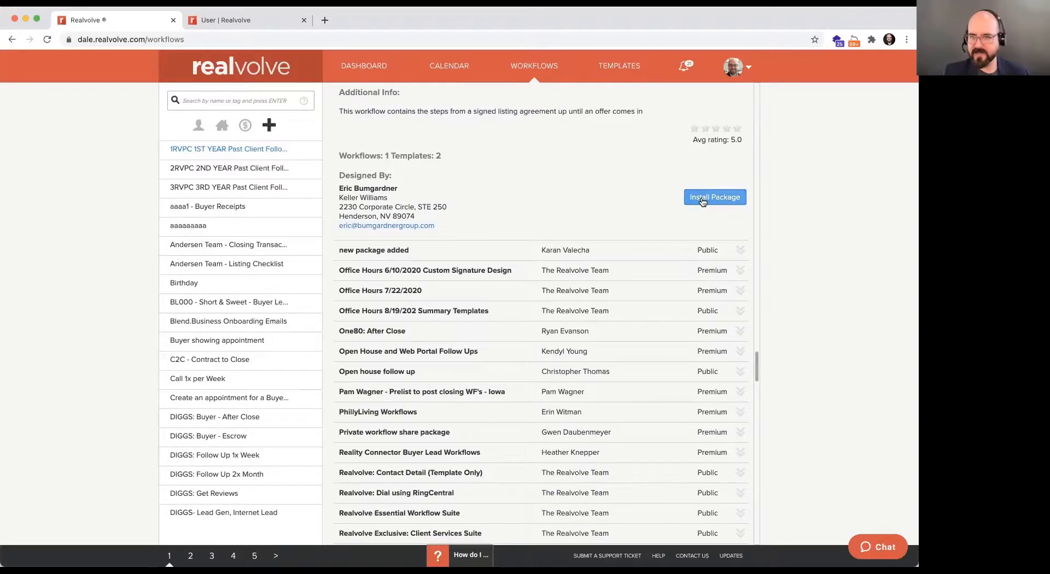
scroll(479, 307, "down", 3)
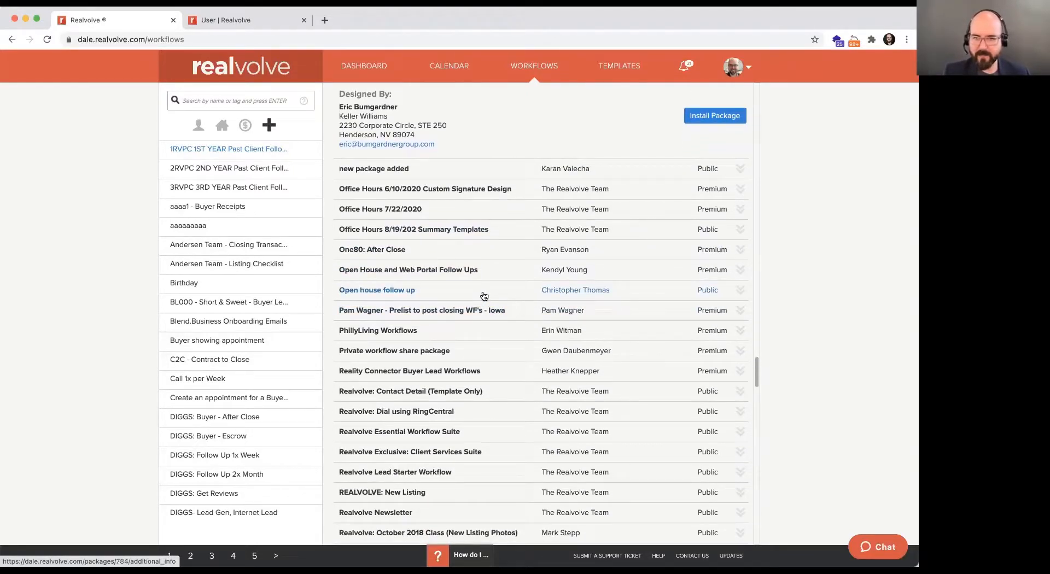
Expand the Open house follow up package and read its additional information.
left_click(483, 294)
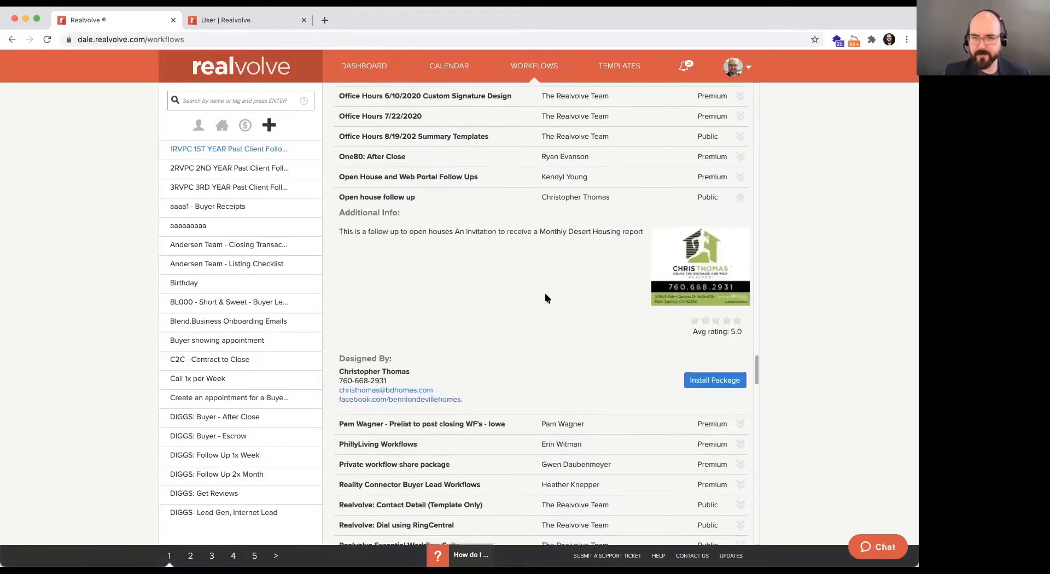
scroll(403, 324, "down", 2)
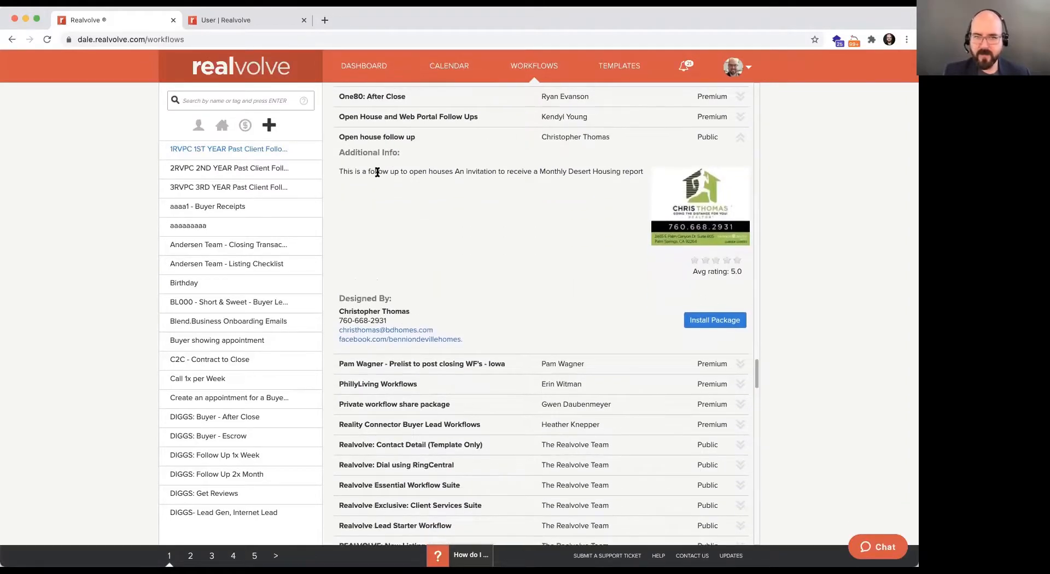
left_click_drag(377, 171, 534, 169)
left_click(542, 169)
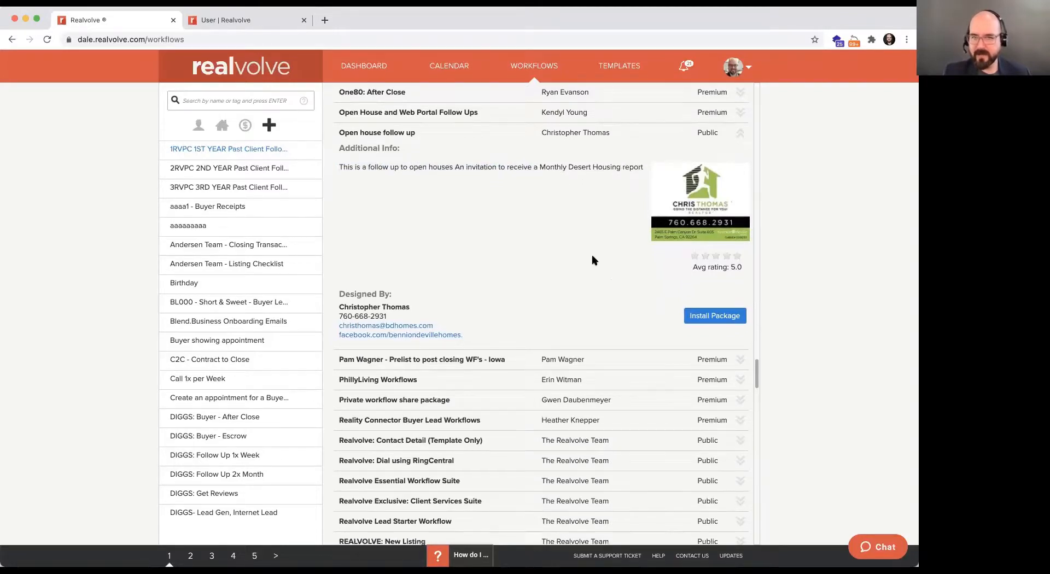
Expand the Realvolve Essential Workflow Suite package and read its list of workflows, down to ECN - Essential Contact Nurture.
scroll(593, 259, "down", 3)
scroll(463, 291, "down", 4)
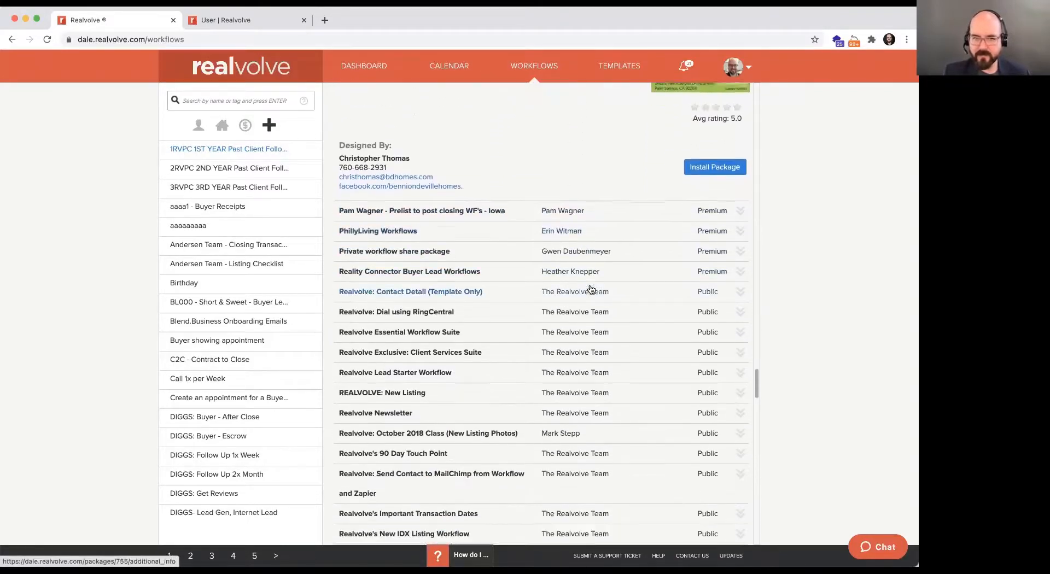
scroll(392, 249, "down", 1)
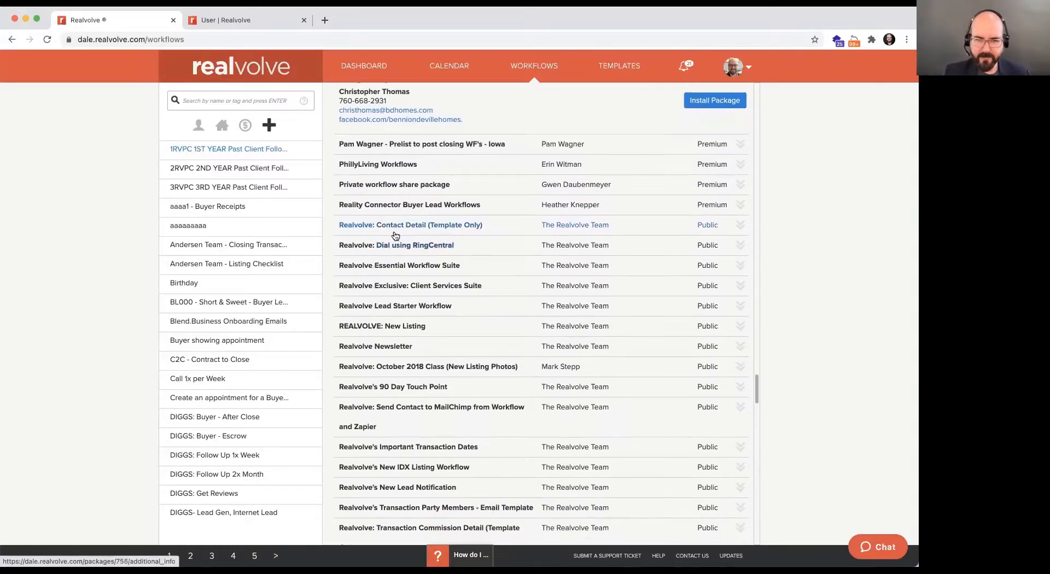
left_click(426, 269)
scroll(426, 259, "down", 5)
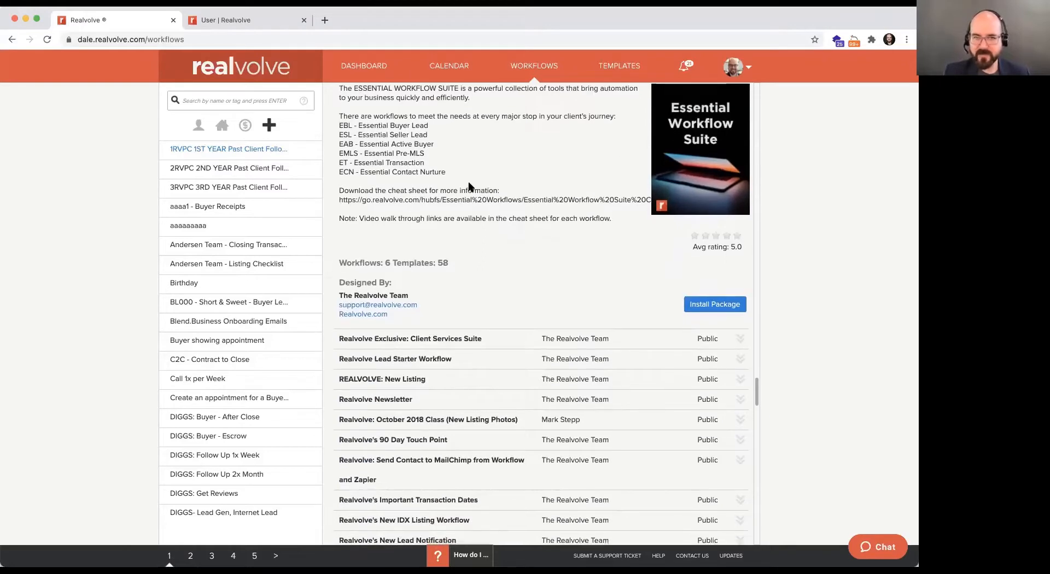
scroll(443, 240, "up", 1)
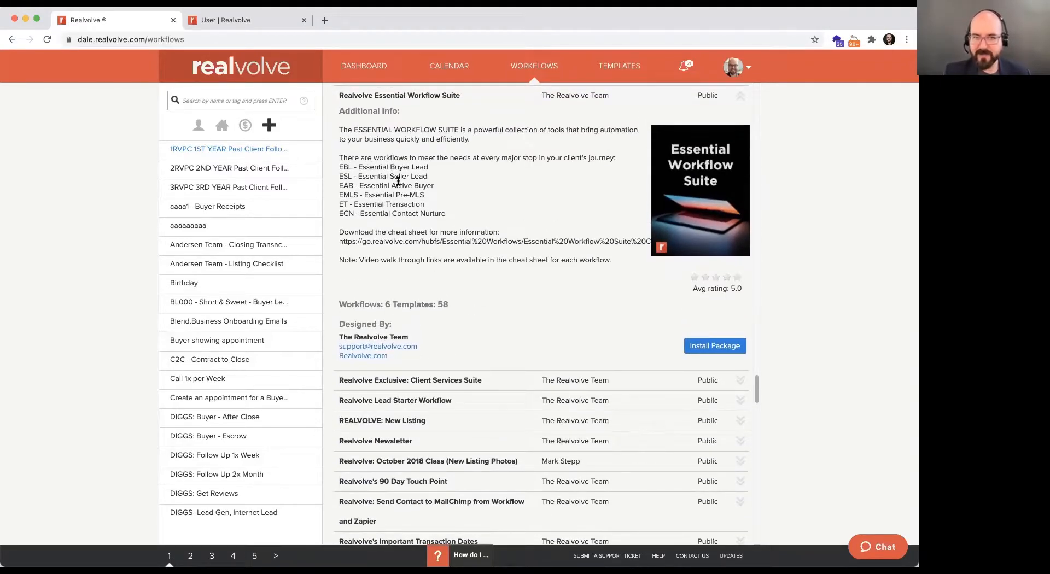
triple_click(414, 213)
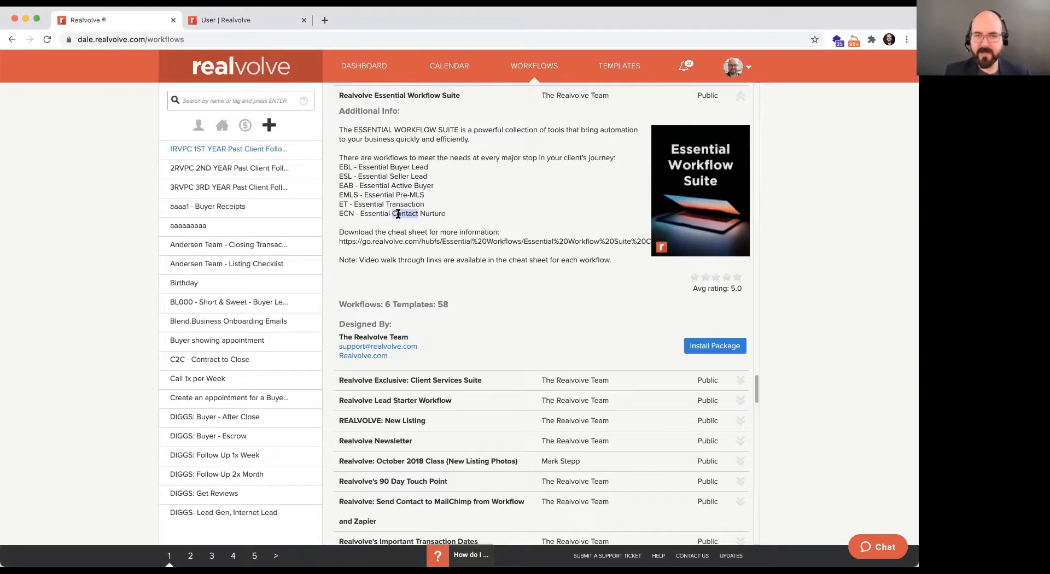
left_click(452, 217)
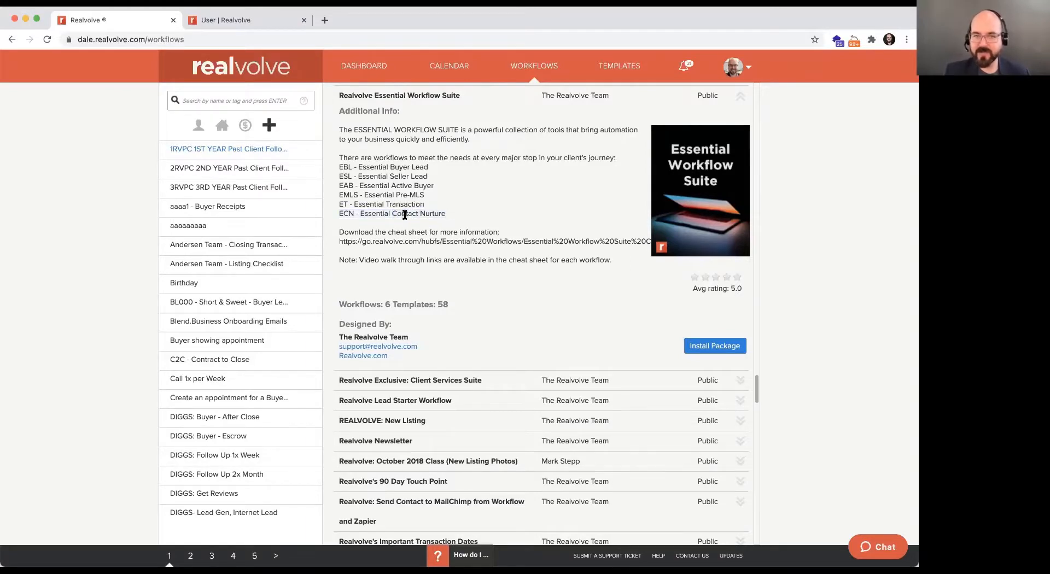
left_click_drag(390, 211, 390, 215)
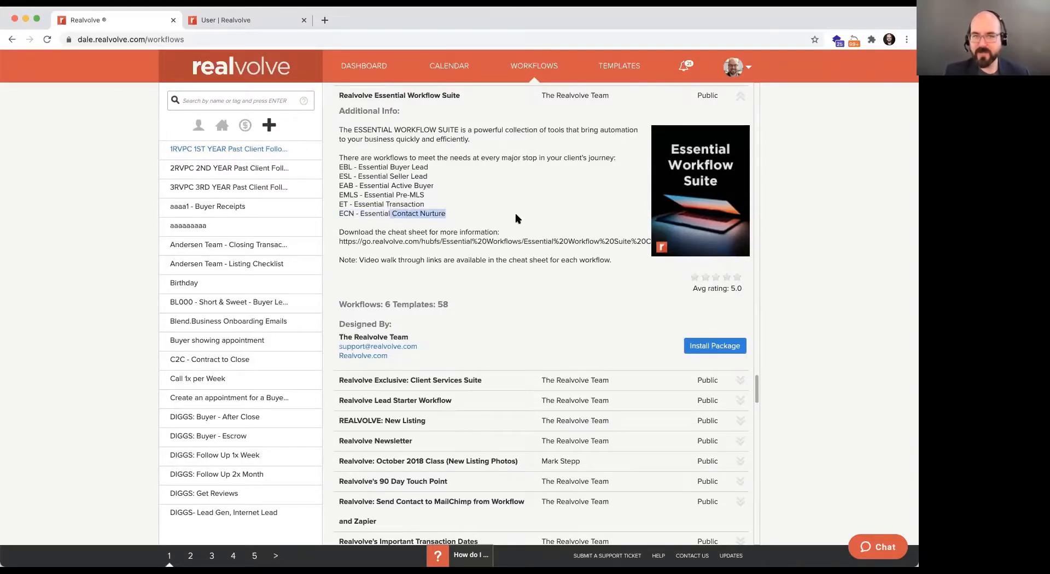
Examine the Essential Workflow Suite's cheat sheet link, its workflow and template counts, and the packages listed after it.
triple_click(458, 243)
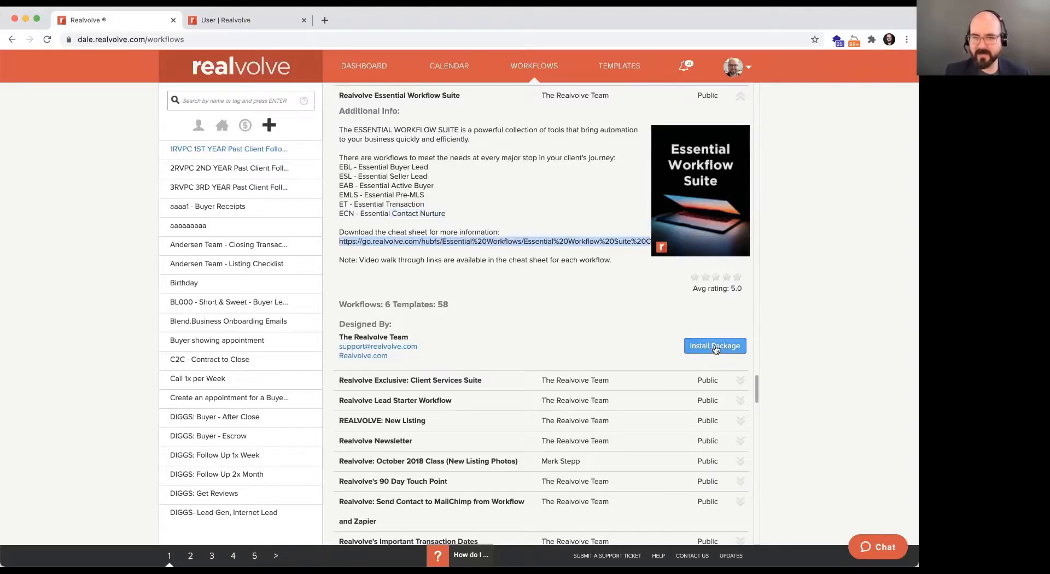
left_click(390, 305)
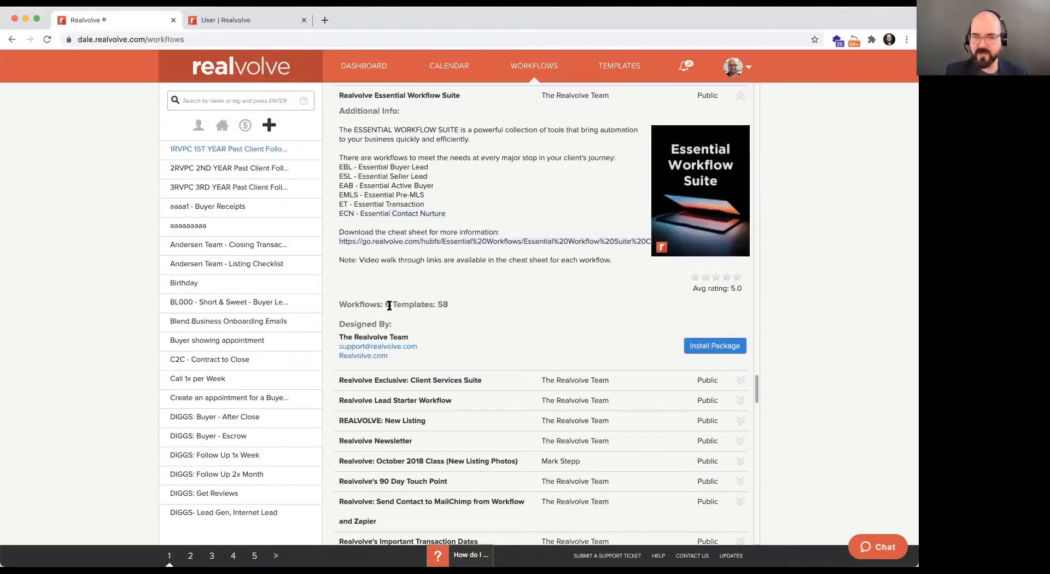
left_click_drag(419, 305, 545, 293)
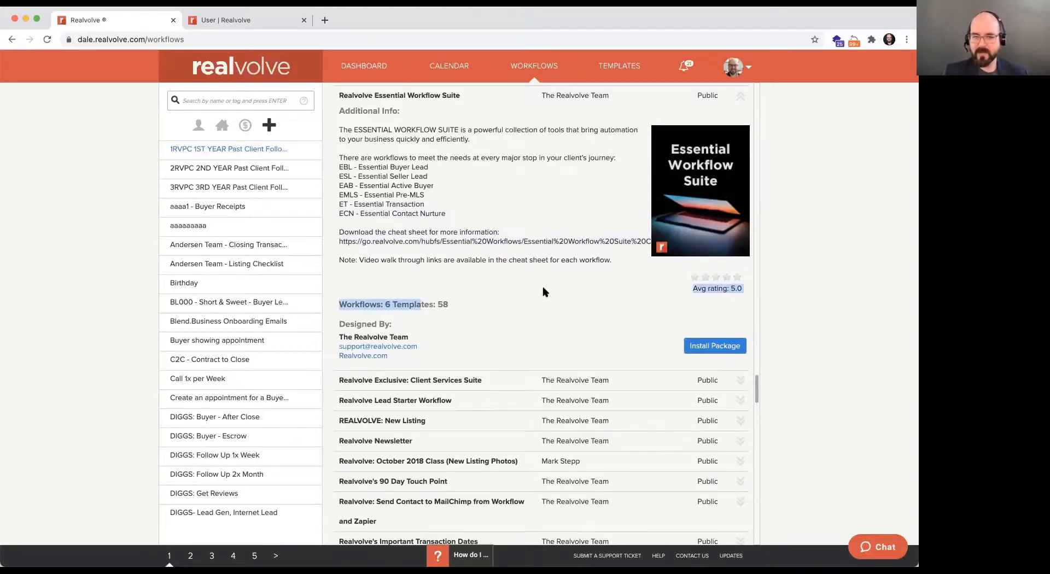
scroll(544, 293, "down", 5)
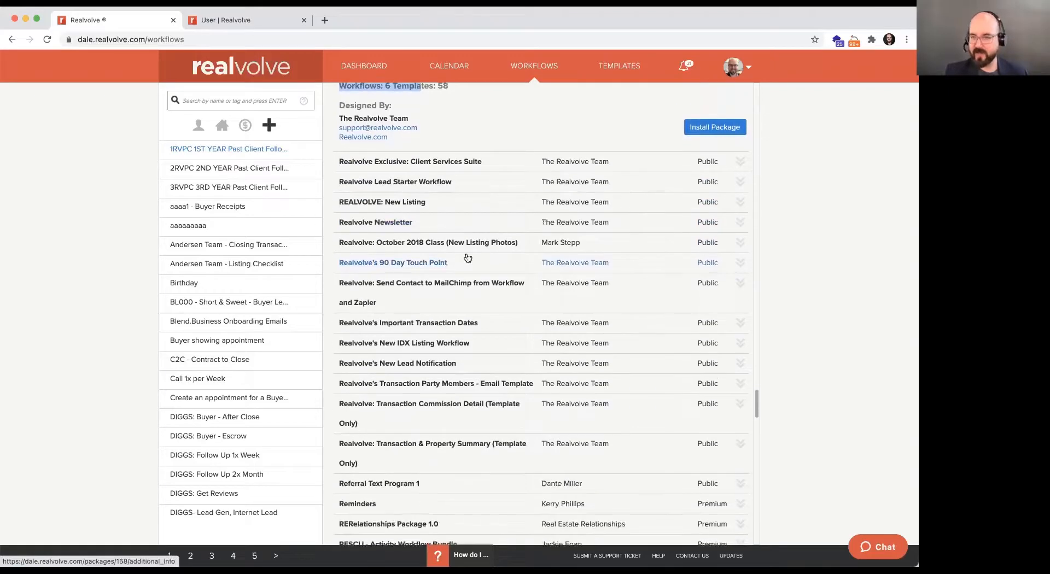
scroll(468, 258, "down", 3)
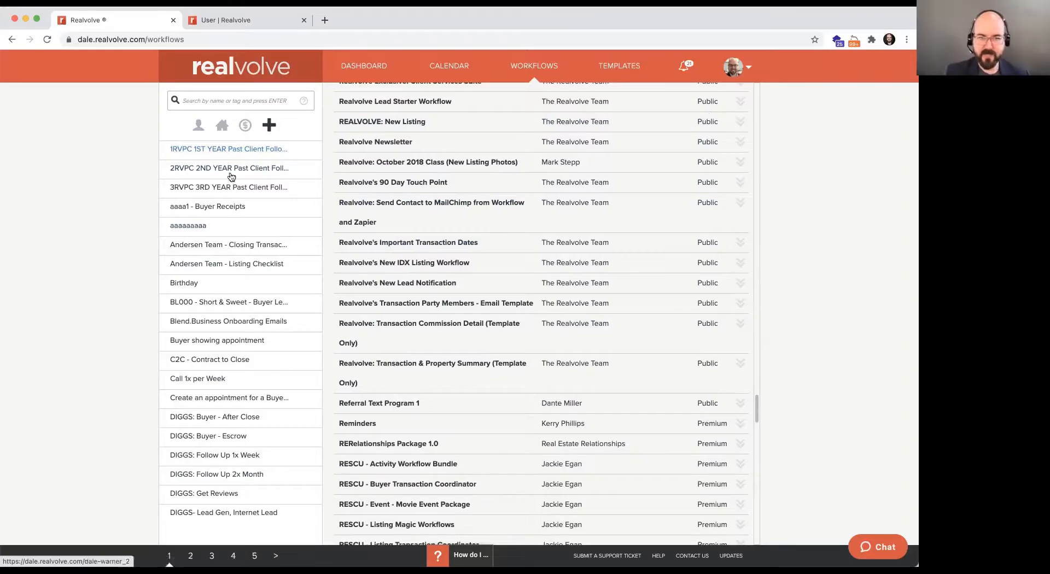
Open the EMLS - Essential Pre-MLS property workflow and its Add Parties and Dates to Property activity for editing.
left_click(222, 128)
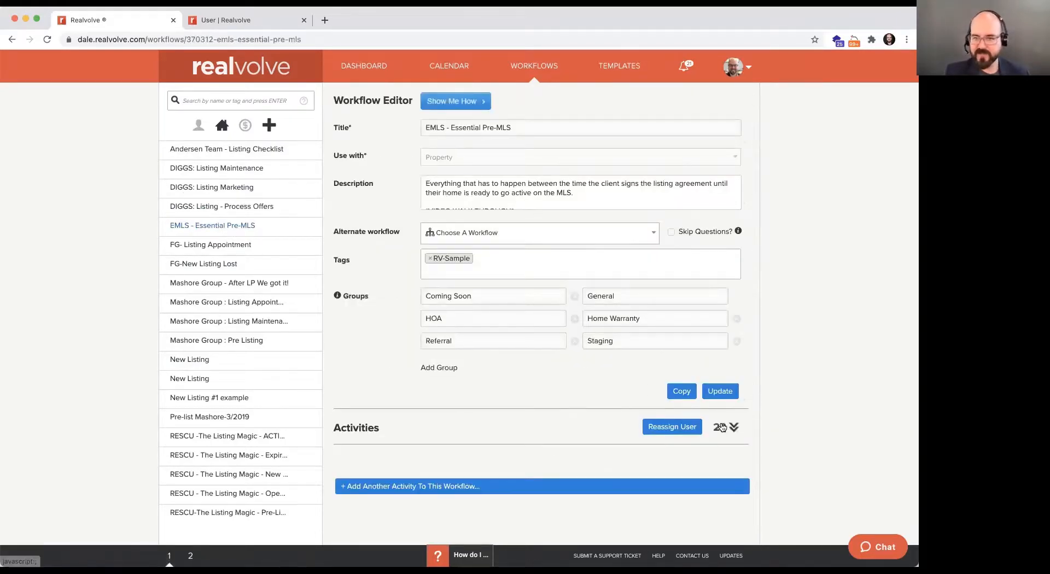
scroll(558, 356, "down", 3)
scroll(558, 356, "down", 7)
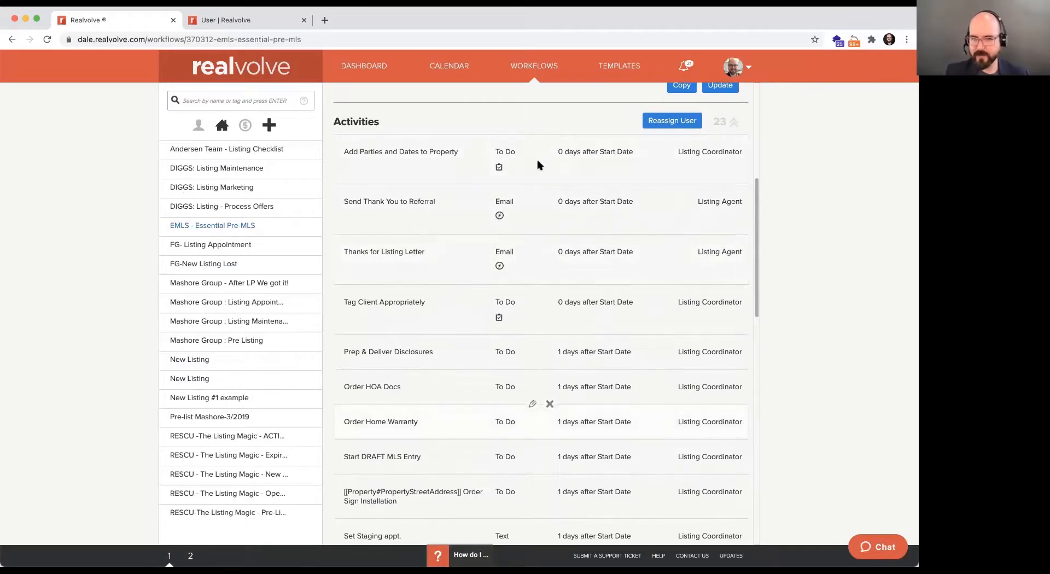
left_click(532, 135)
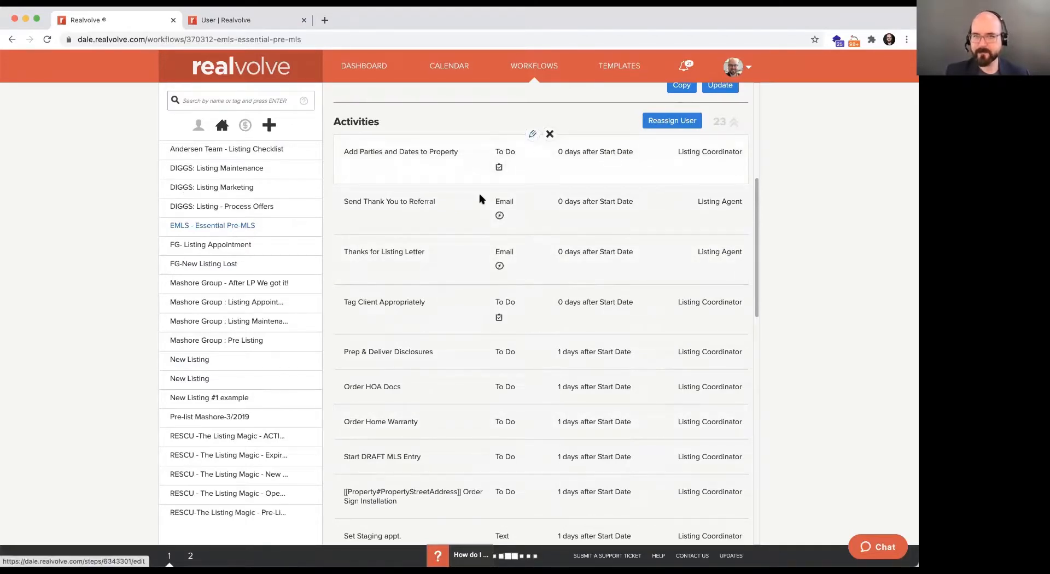
scroll(450, 179, "down", 2)
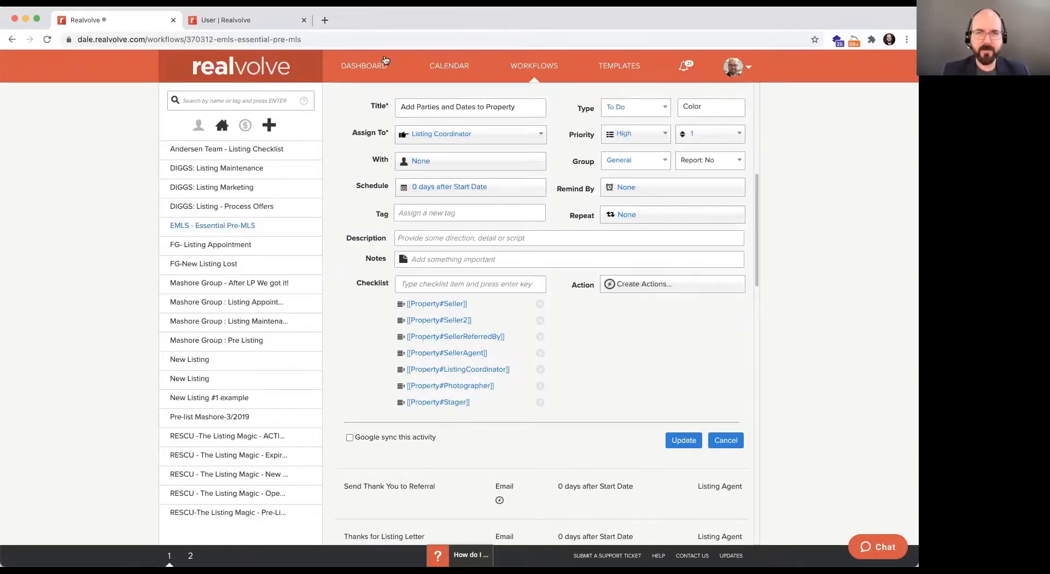
key("ctrl+Tab")
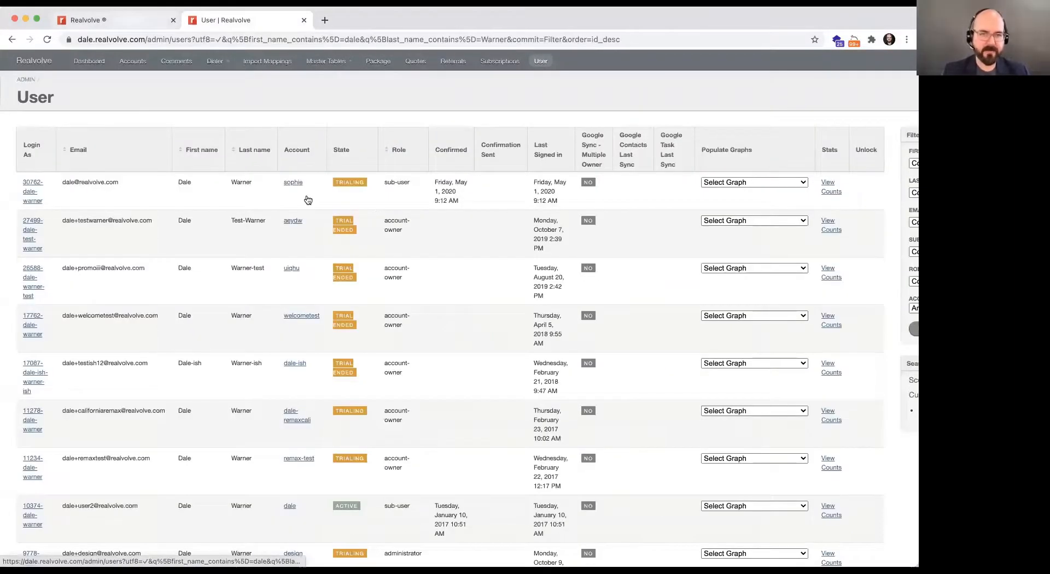
key("ctrl+shift+Tab")
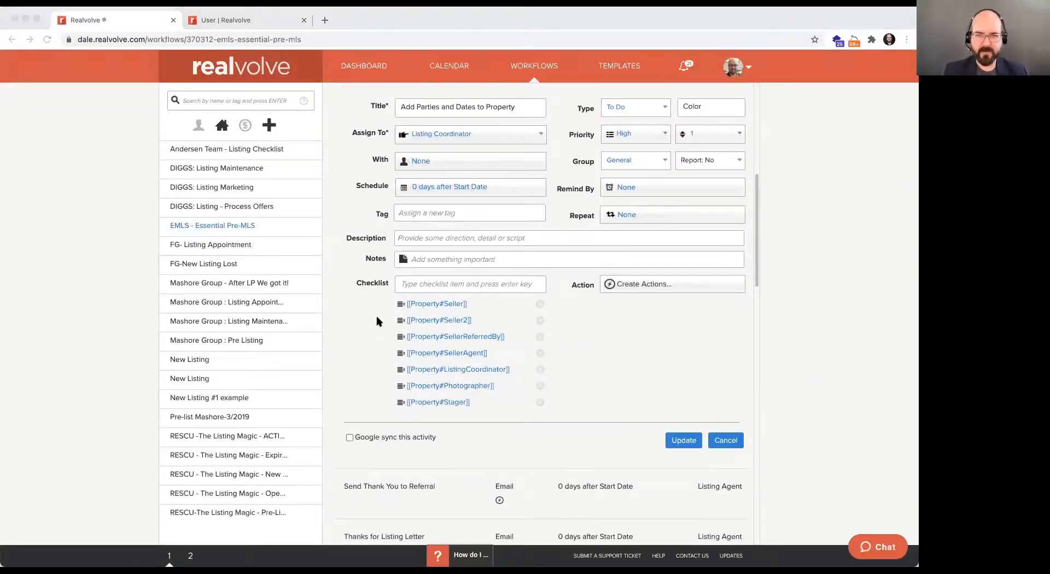